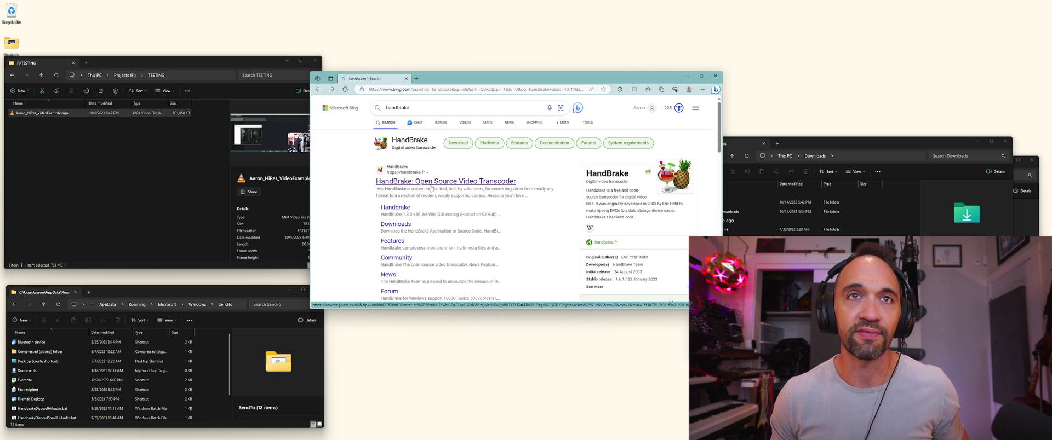
# Step: Download the HandBrake 1.6.1 Windows installer from handbrake.fr, then return to the search results
pyautogui.click(429, 183)
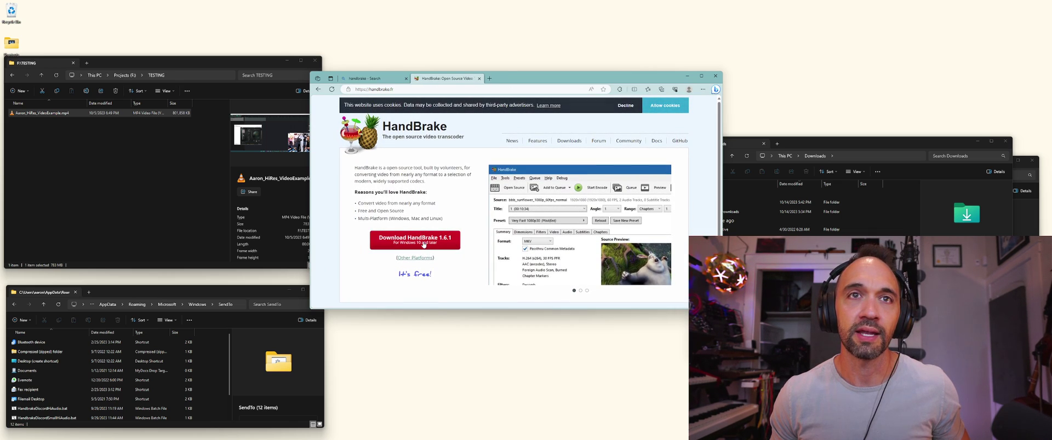
pyautogui.click(415, 226)
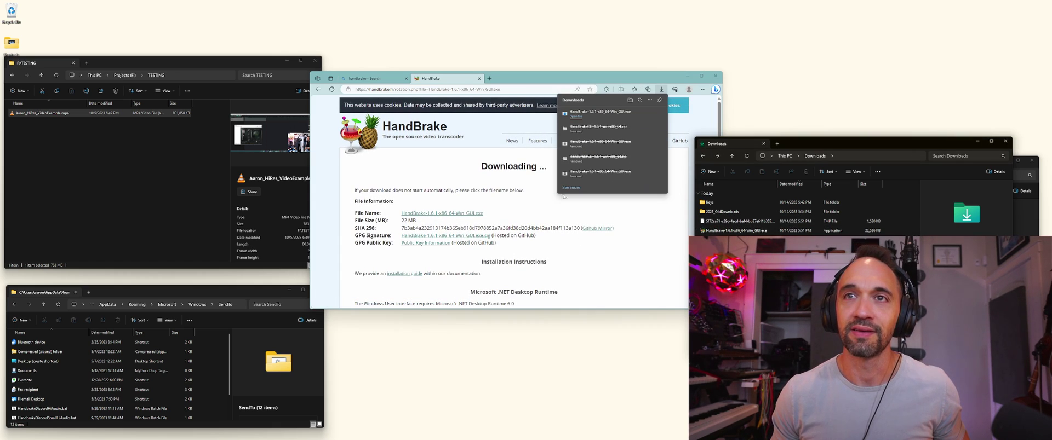
pyautogui.click(318, 89)
pyautogui.click(318, 89)
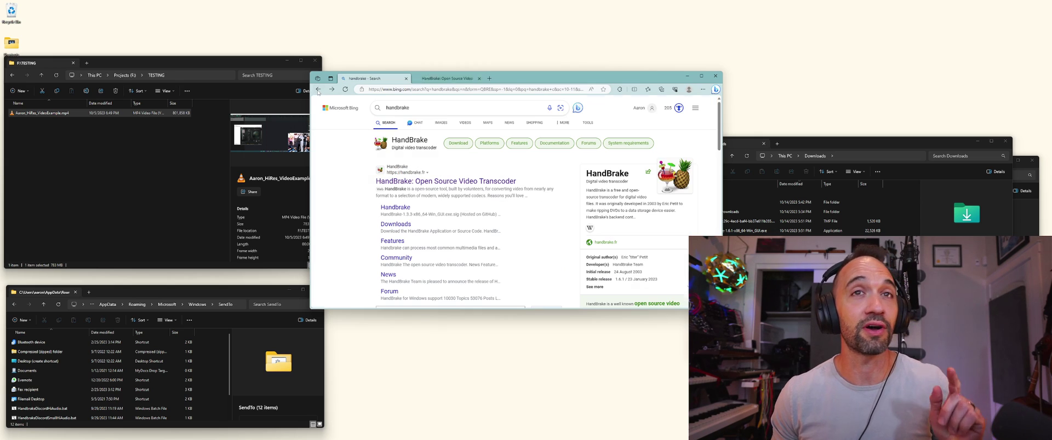
# Step: Search 'handbrake cli' and download the HandBrakeCLI 1.6.1 Windows x64 zip
pyautogui.click(421, 104)
pyautogui.write('cli')
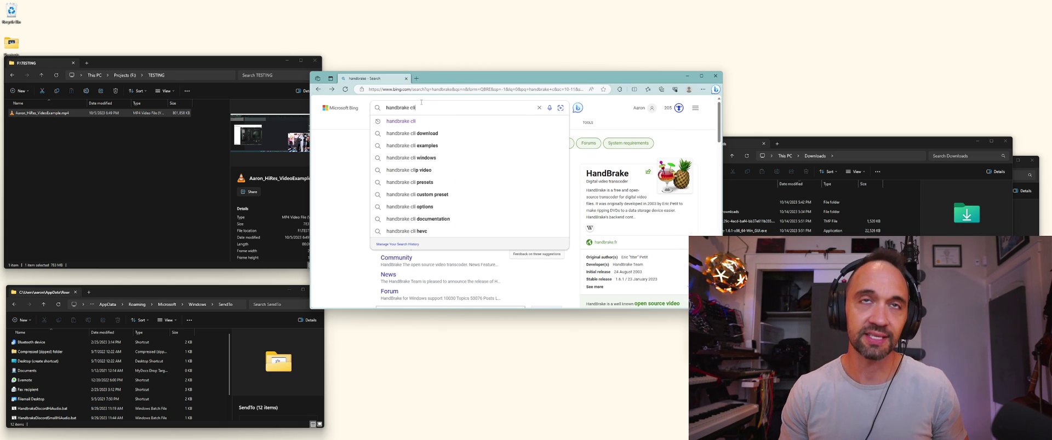
pyautogui.press('Return')
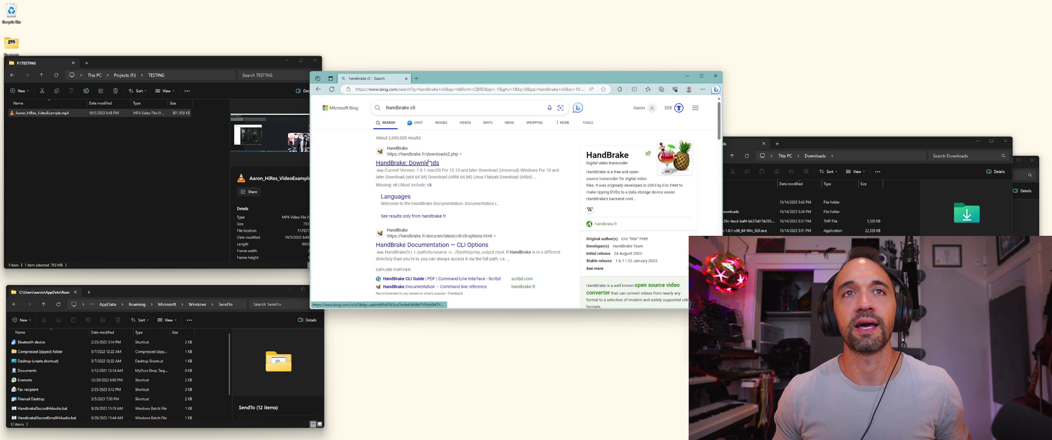
pyautogui.click(428, 161)
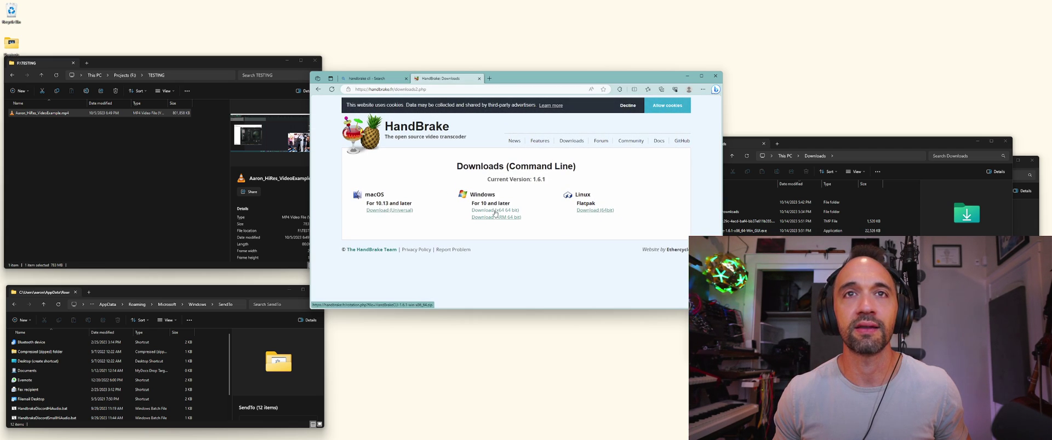
pyautogui.click(495, 208)
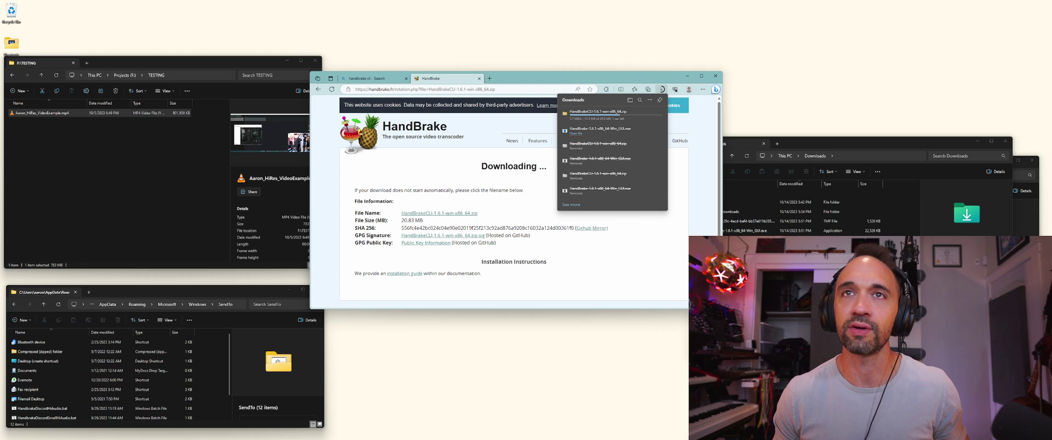
# Step: Run the downloaded HandBrake 1.6.1 installer from Downloads, install to the default folder, and finish
pyautogui.click(687, 75)
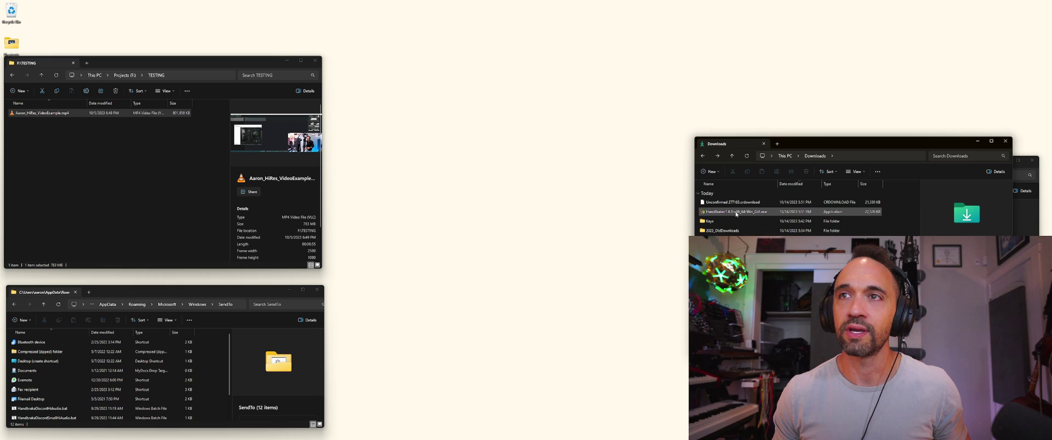
pyautogui.click(767, 214)
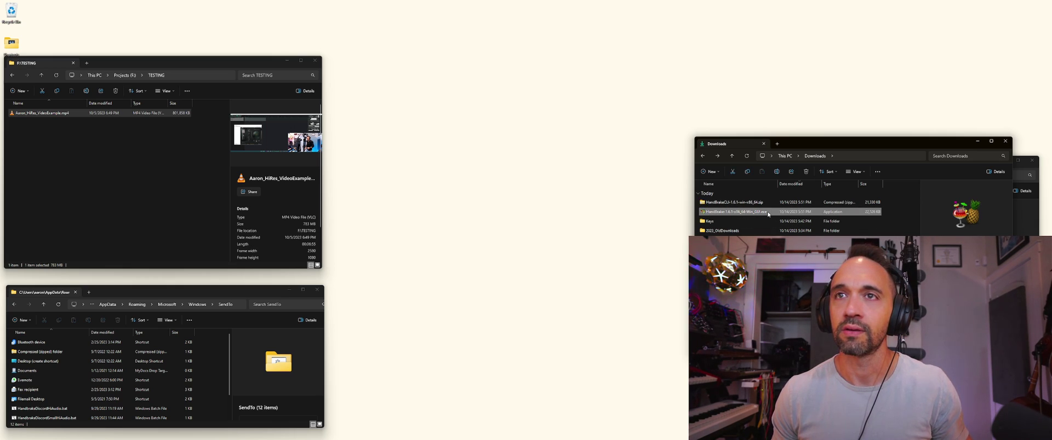
pyautogui.rightClick(734, 214)
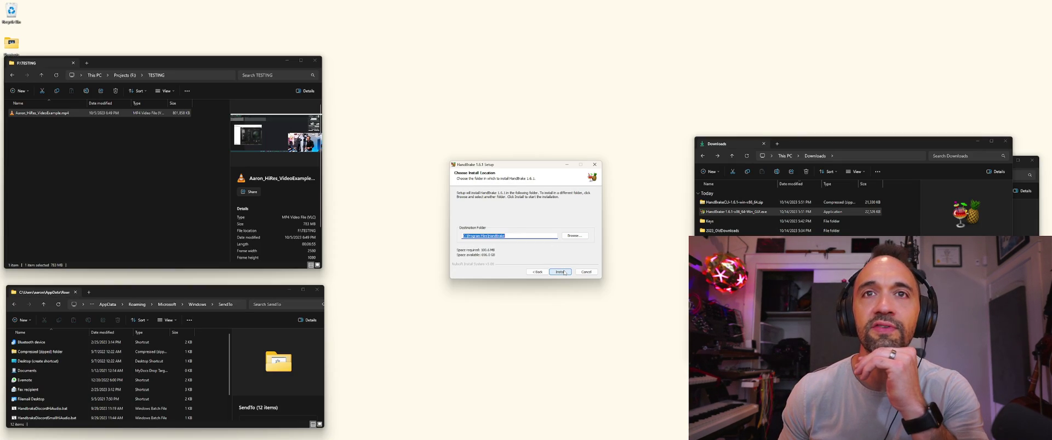
pyautogui.click(560, 272)
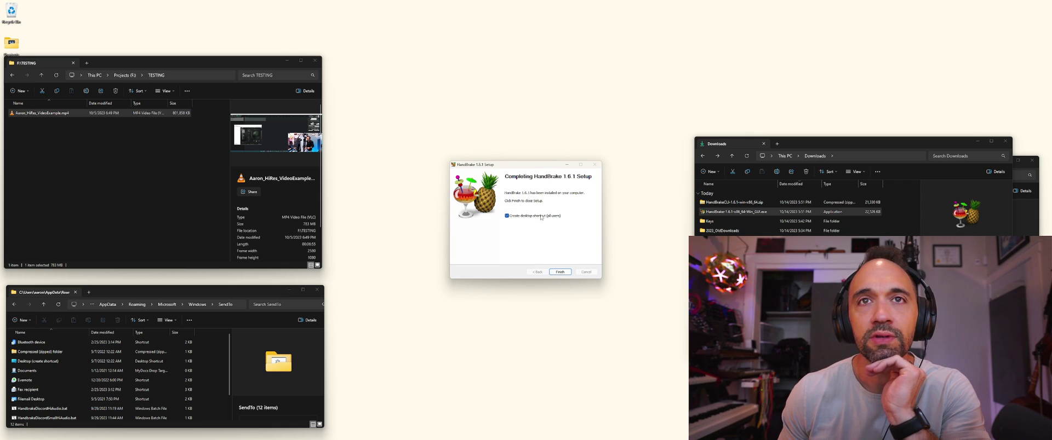
pyautogui.click(561, 273)
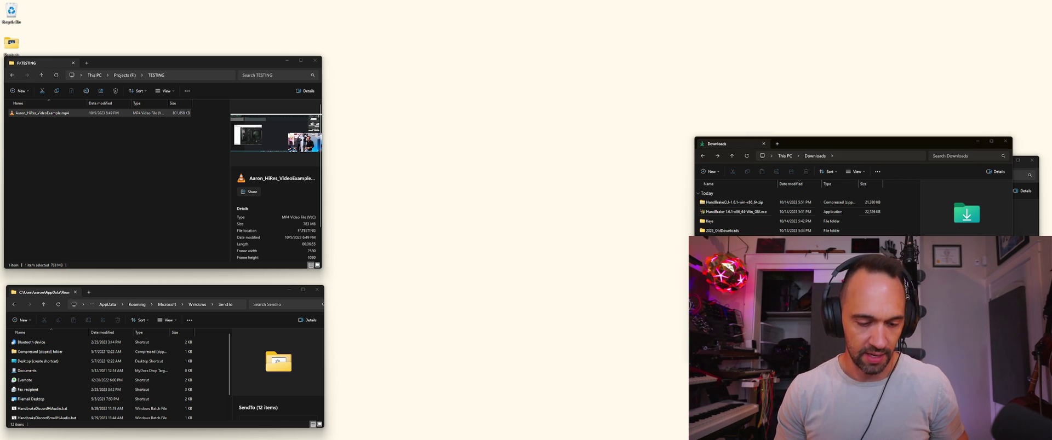
# Step: Launch HandBrake from the Start menu search
pyautogui.press('super')
pyautogui.write('handbrake')
pyautogui.press('Return')
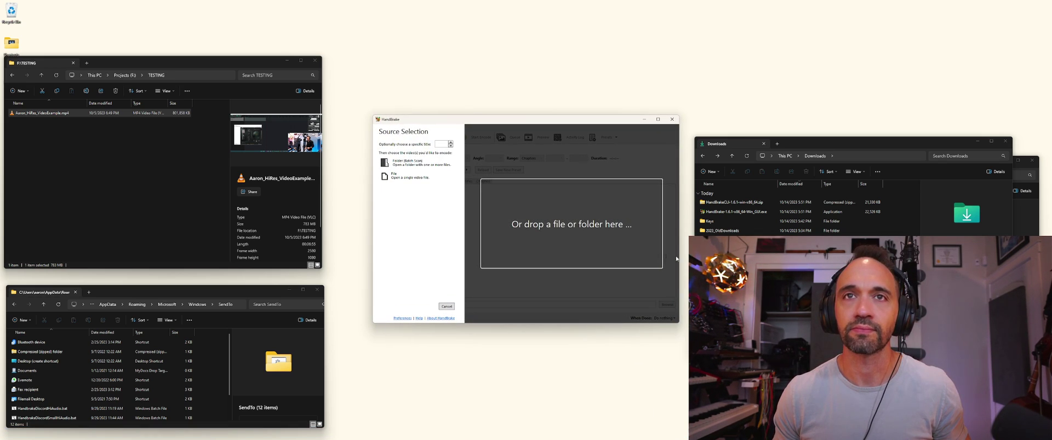
# Step: Drag Aaron_HiRes_VideoExample.mp4 from the TESTING folder into HandBrake as the source
pyautogui.click(93, 183)
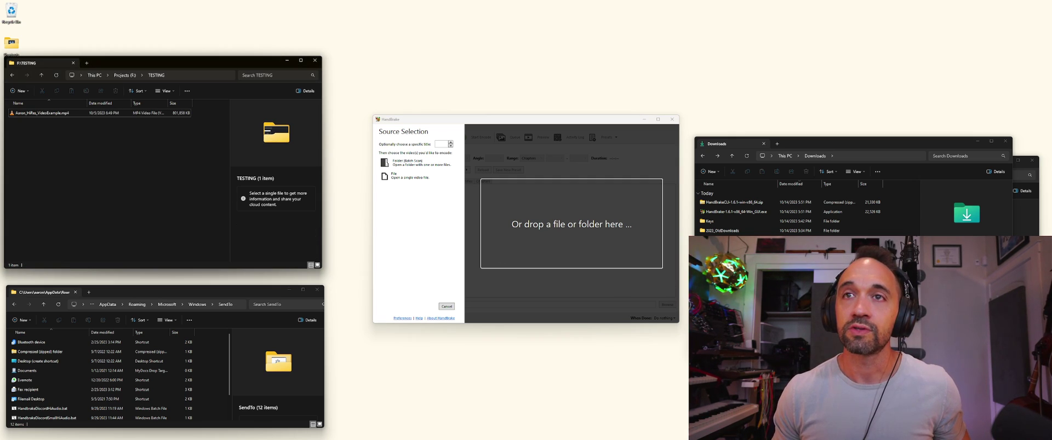
pyautogui.click(736, 211)
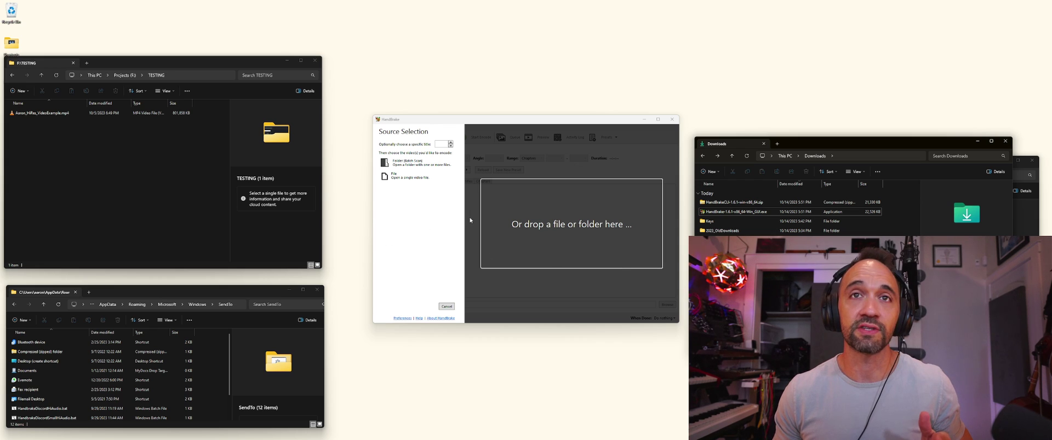
pyautogui.click(104, 174)
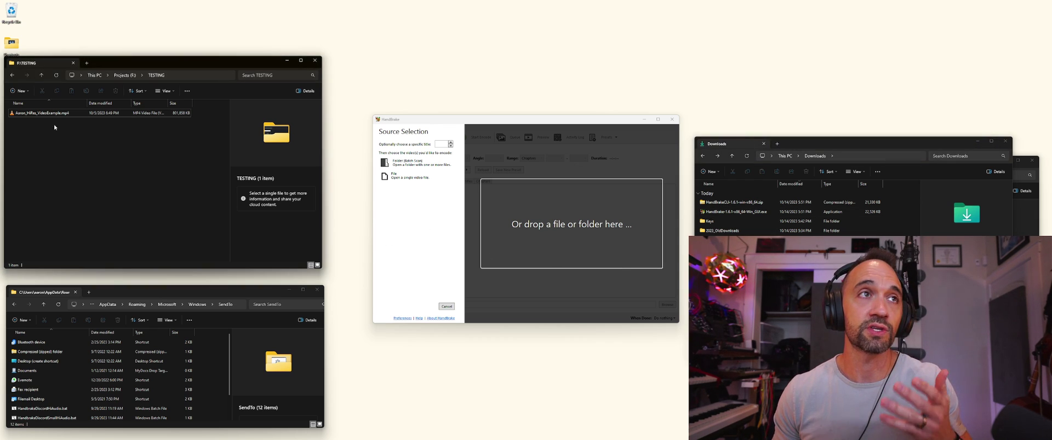
pyautogui.moveTo(52, 117); pyautogui.dragTo(509, 204)
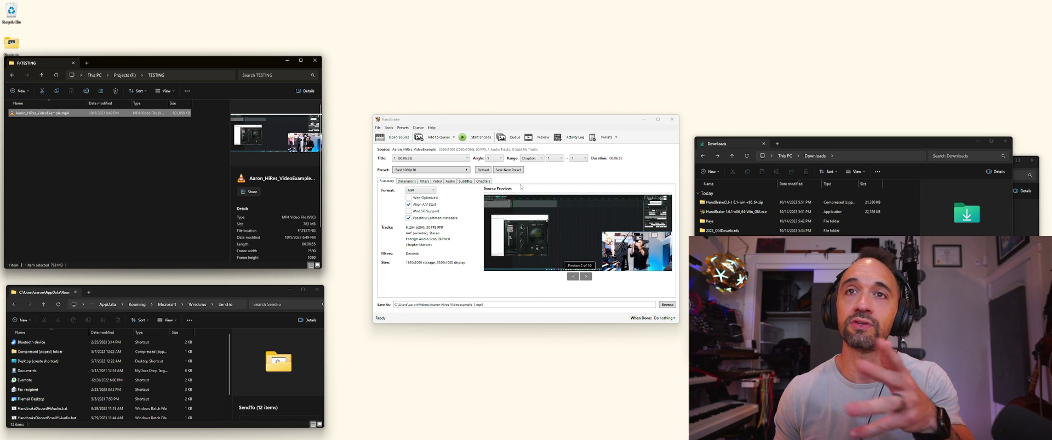
pyautogui.click(530, 177)
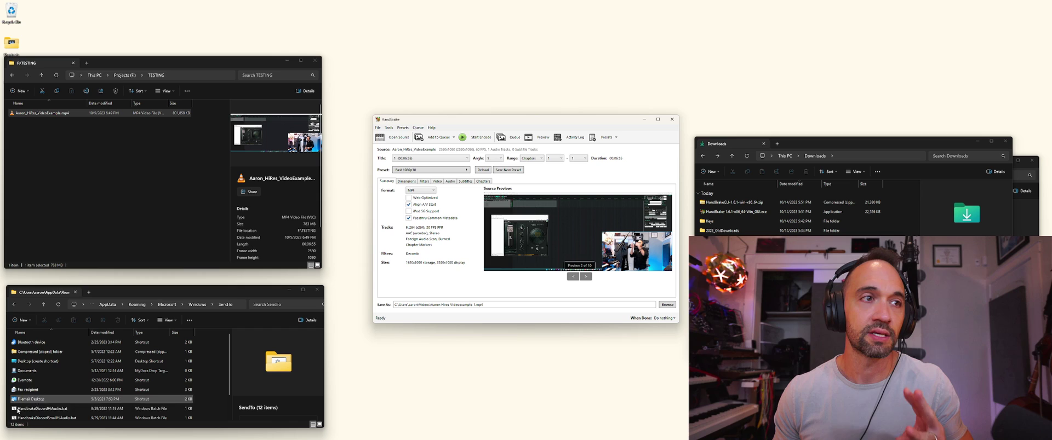
pyautogui.click(88, 409)
pyautogui.scroll(-1, 88, 397)
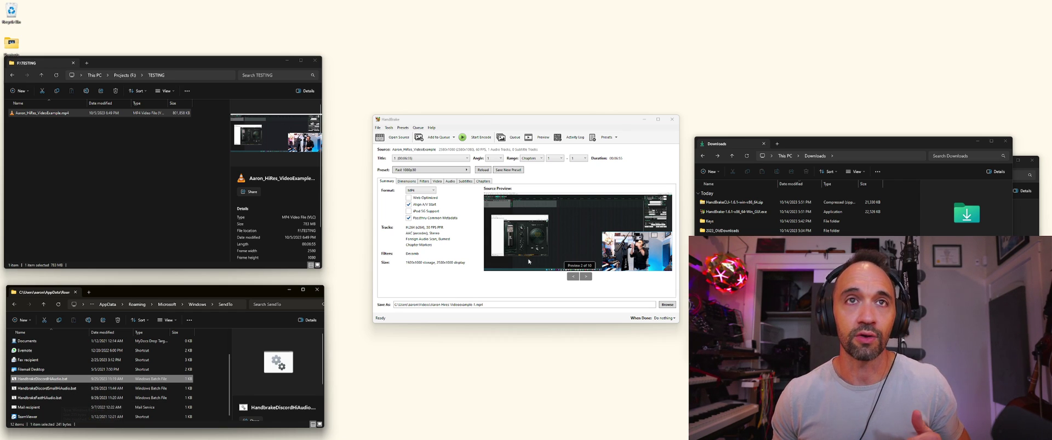
pyautogui.click(460, 172)
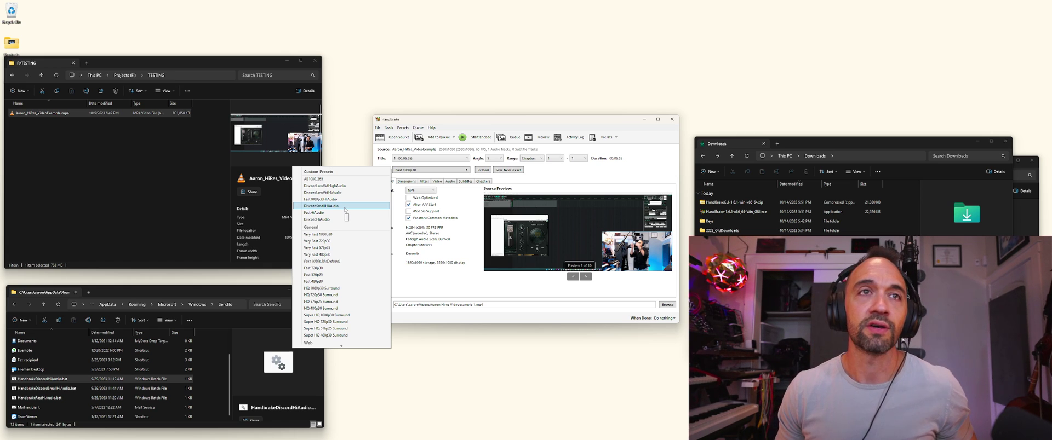
# Step: Apply the Fast 1080p30 (Default) preset and leave the AAC audio bitrate at 160
pyautogui.click(441, 171)
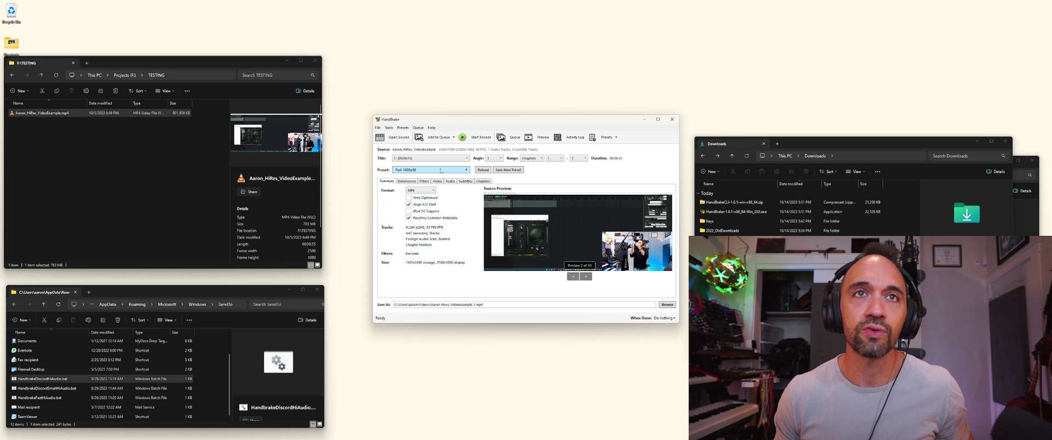
pyautogui.click(438, 169)
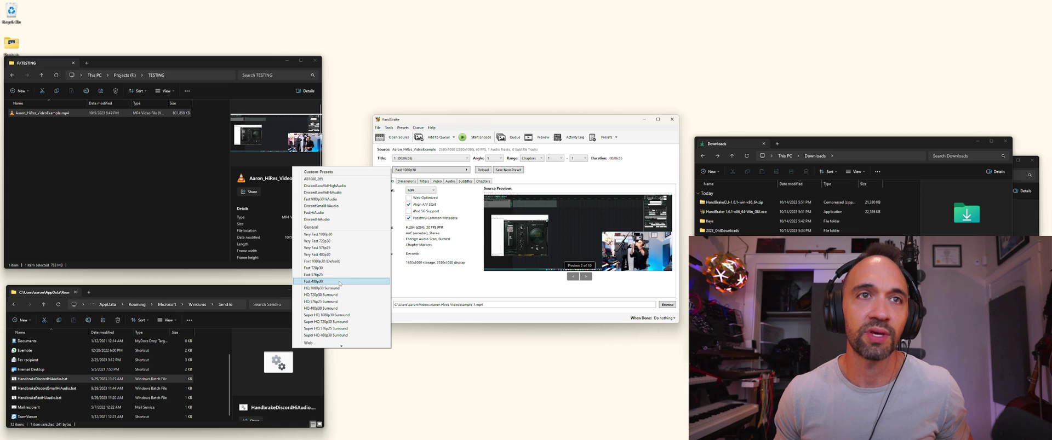
pyautogui.click(351, 263)
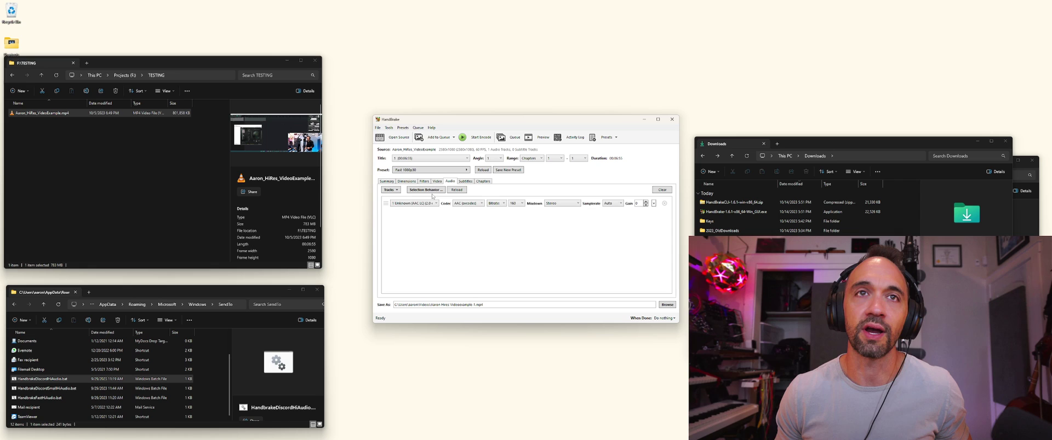
pyautogui.click(518, 203)
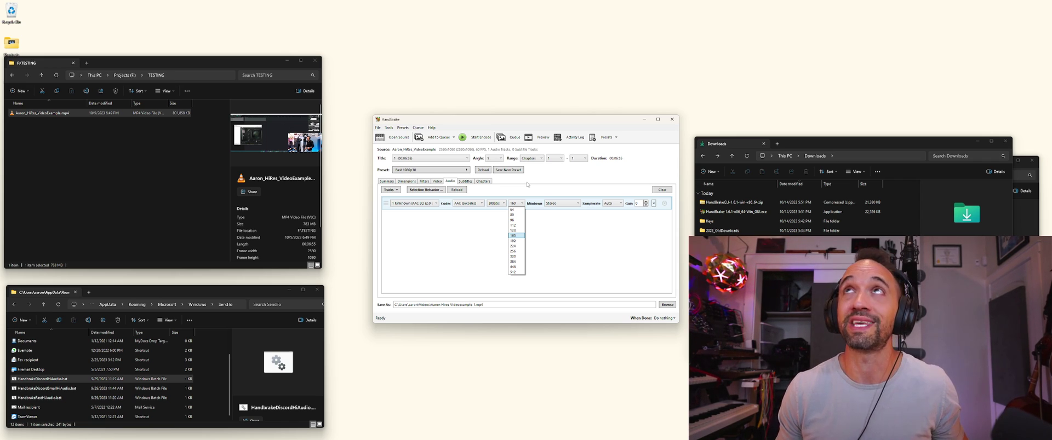
pyautogui.click(528, 185)
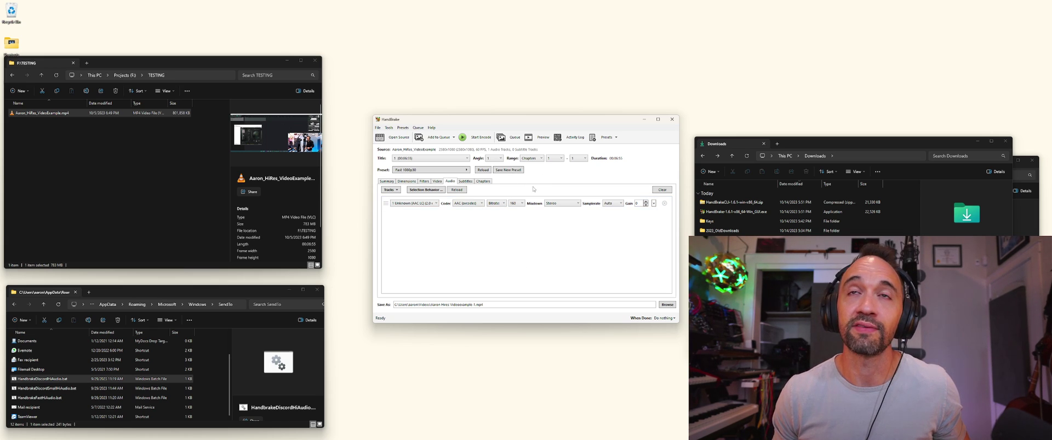
# Step: Start the FastHiAudio preset with description '1080p30 but with 512 audio quality'
pyautogui.click(509, 171)
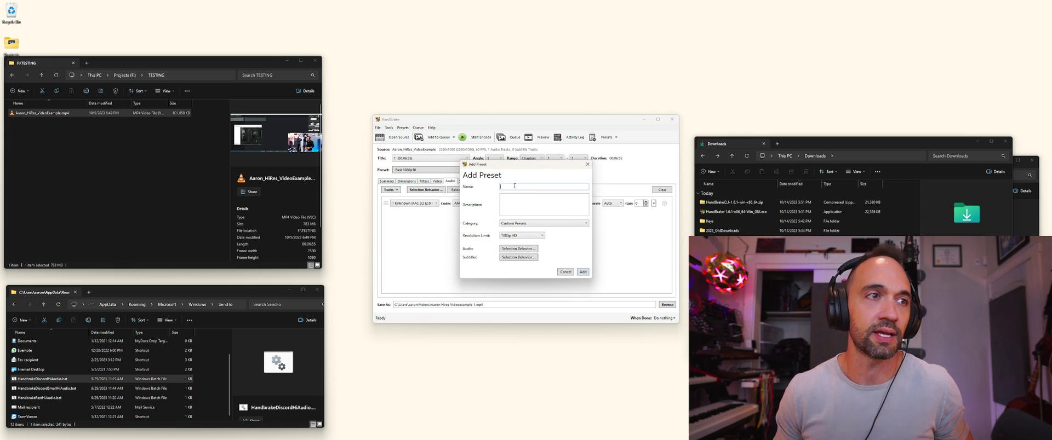
pyautogui.write('HiAudio')
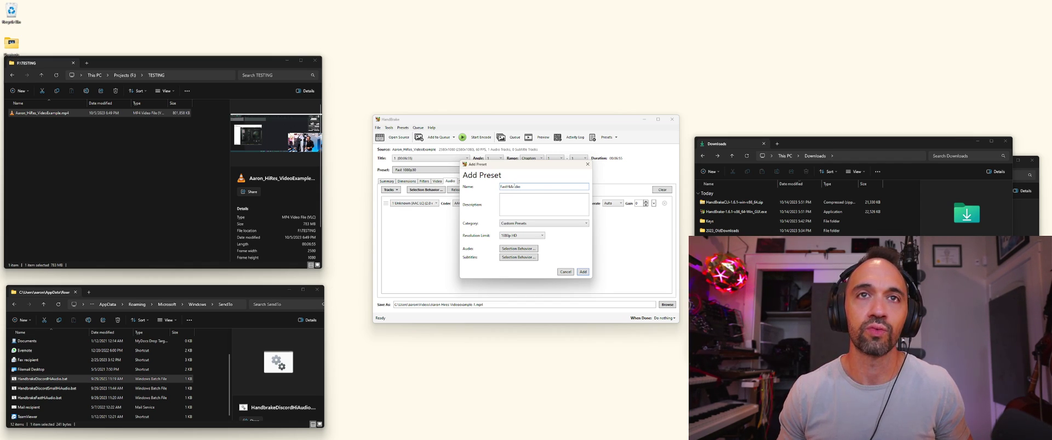
pyautogui.click(501, 196)
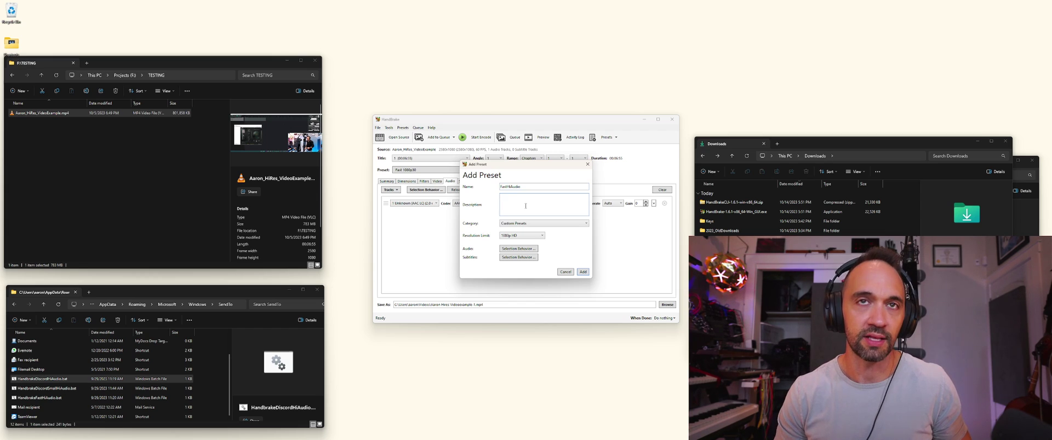
pyautogui.write('1080p30')
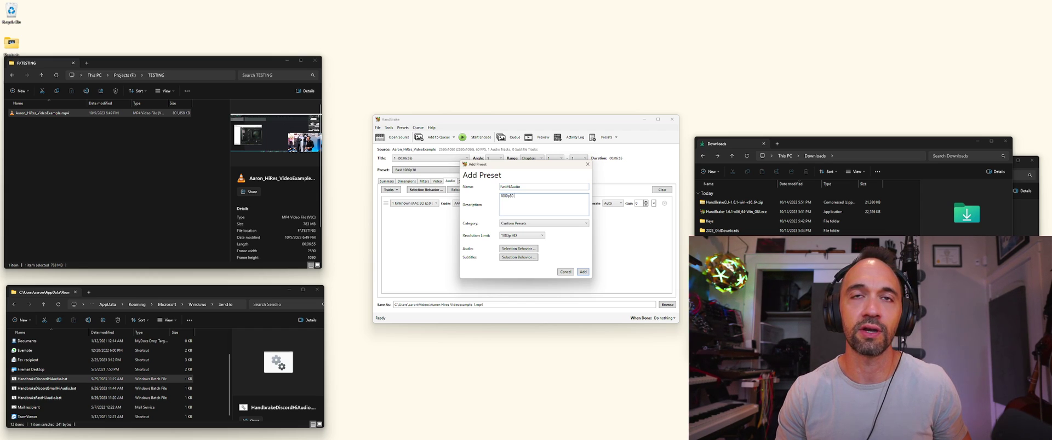
pyautogui.write(' but with 512 audio ')
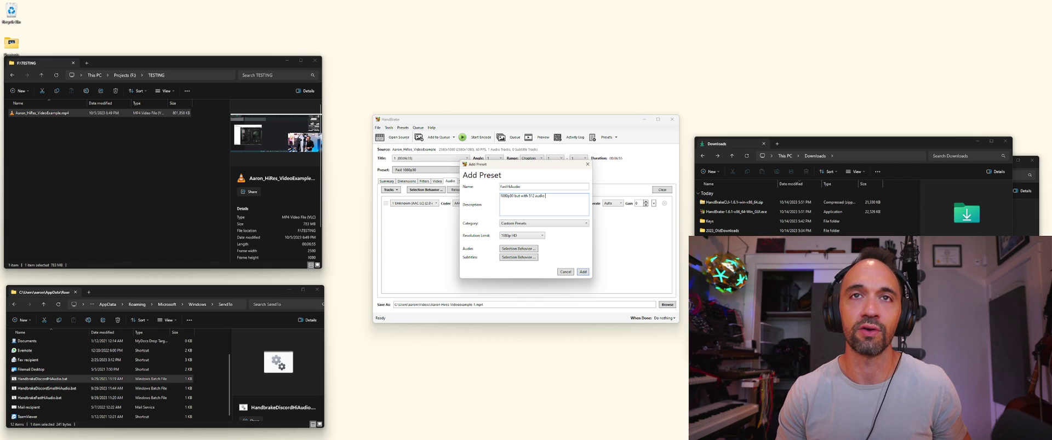
pyautogui.write('quality')
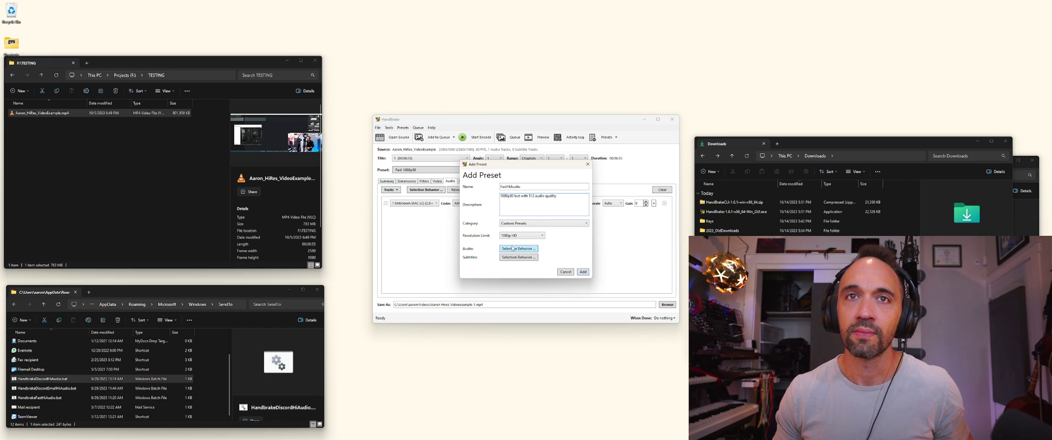
# Step: Set the preset's default audio bitrate to 512 and save it over the existing FastHiAudio
pyautogui.click(518, 249)
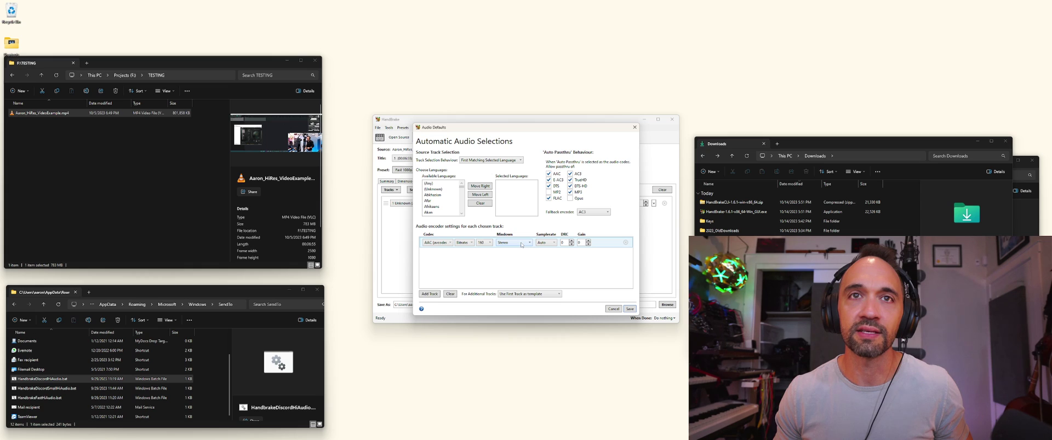
pyautogui.click(484, 243)
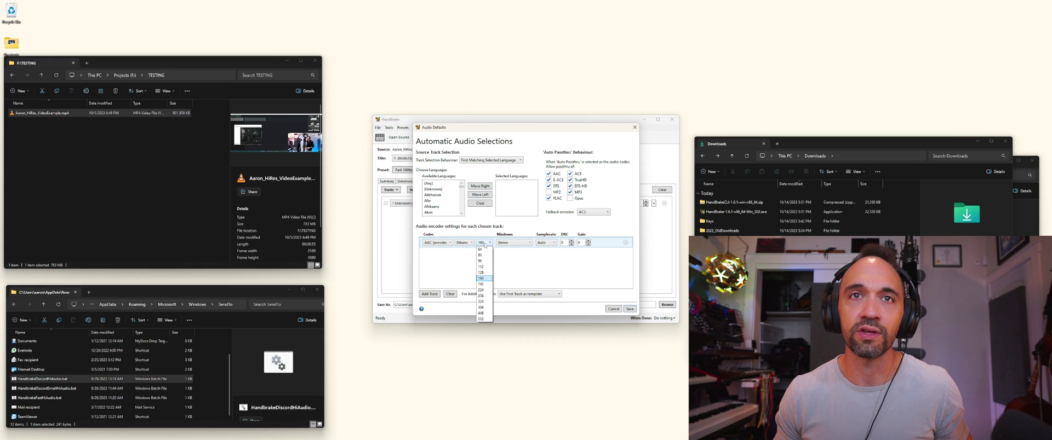
pyautogui.click(484, 321)
pyautogui.click(630, 309)
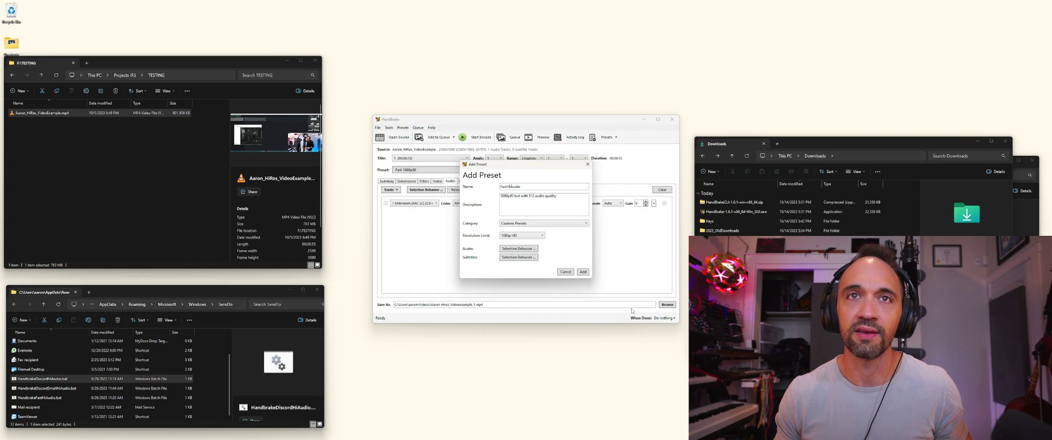
pyautogui.click(582, 273)
pyautogui.click(545, 244)
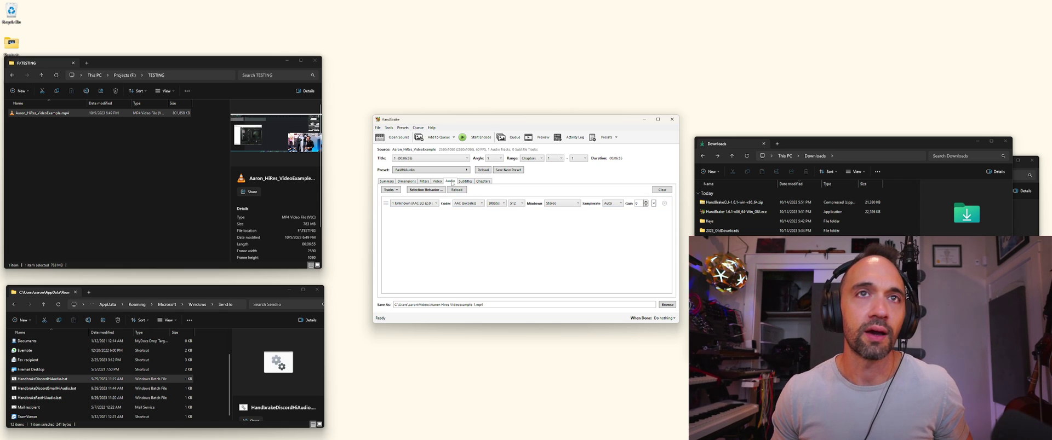
# Step: Select the Discord Nitro Medium 5-10 Minutes 720p30 preset from the Web presets list
pyautogui.click(405, 170)
pyautogui.scroll(-4, 329, 260)
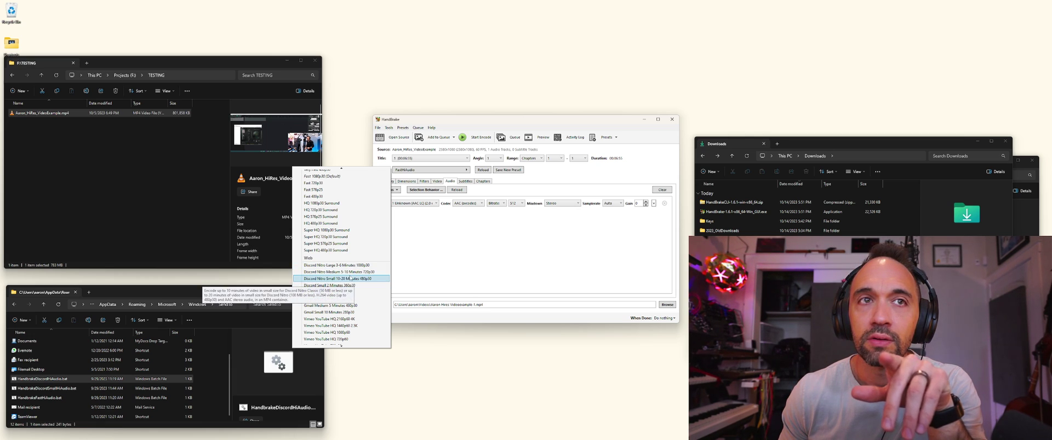
pyautogui.scroll(-4, 346, 269)
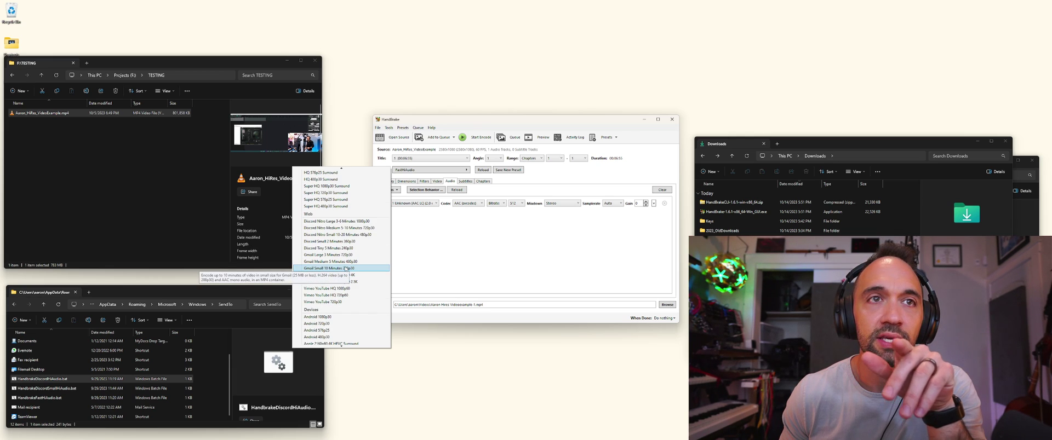
pyautogui.scroll(-8, 346, 269)
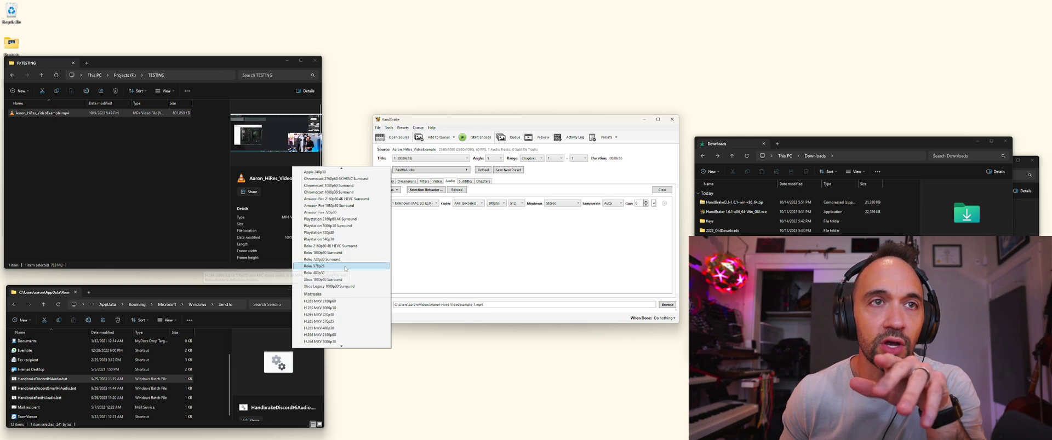
pyautogui.scroll(8, 344, 271)
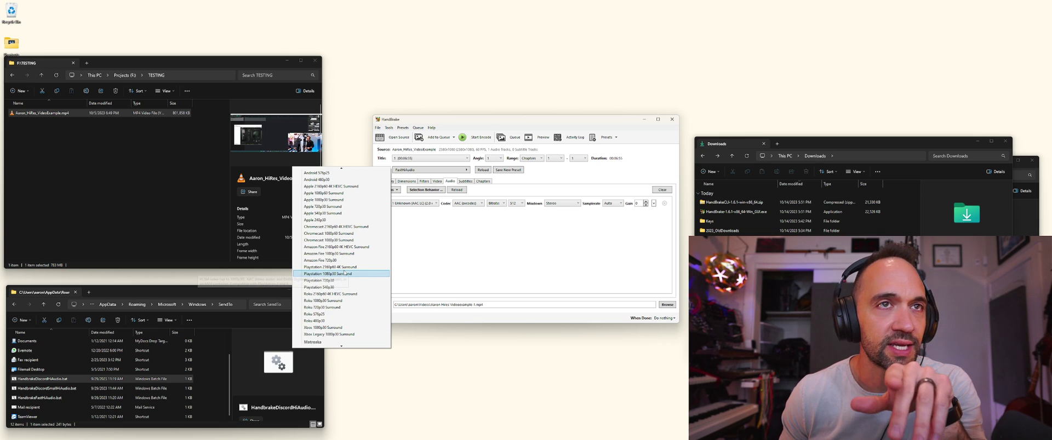
pyautogui.scroll(3, 339, 257)
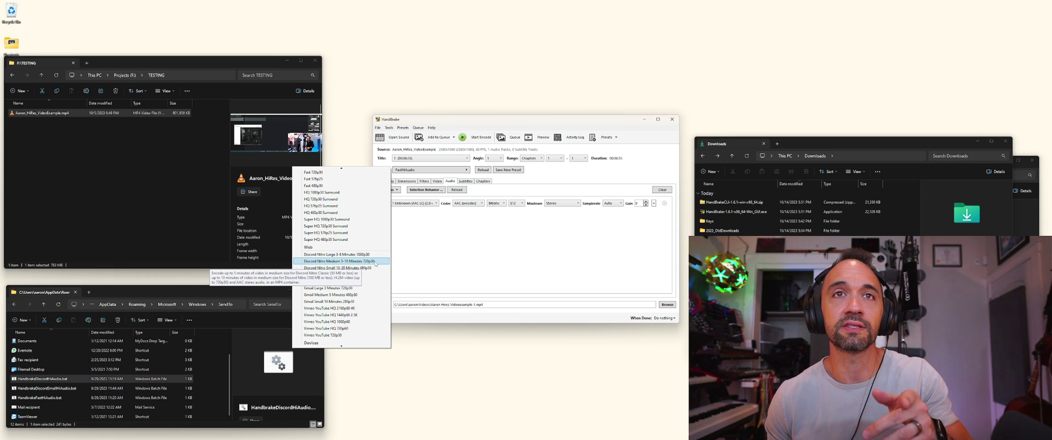
pyautogui.click(375, 262)
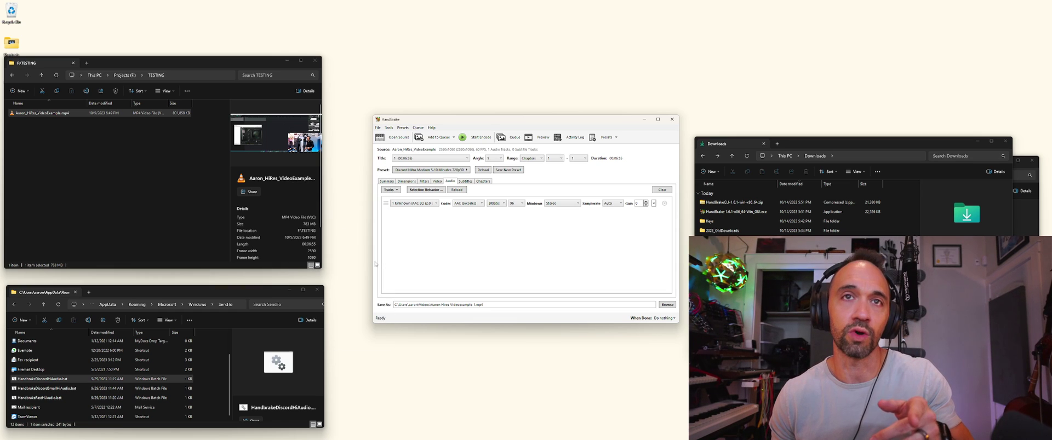
# Step: Raise the audio bitrate to 512 and start a new preset named DiscordHiAudio
pyautogui.click(517, 203)
pyautogui.click(518, 272)
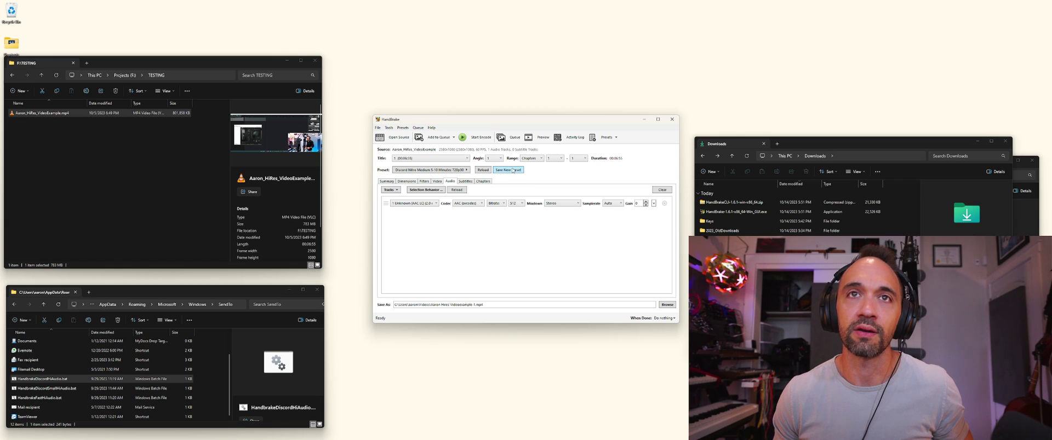
pyautogui.click(513, 170)
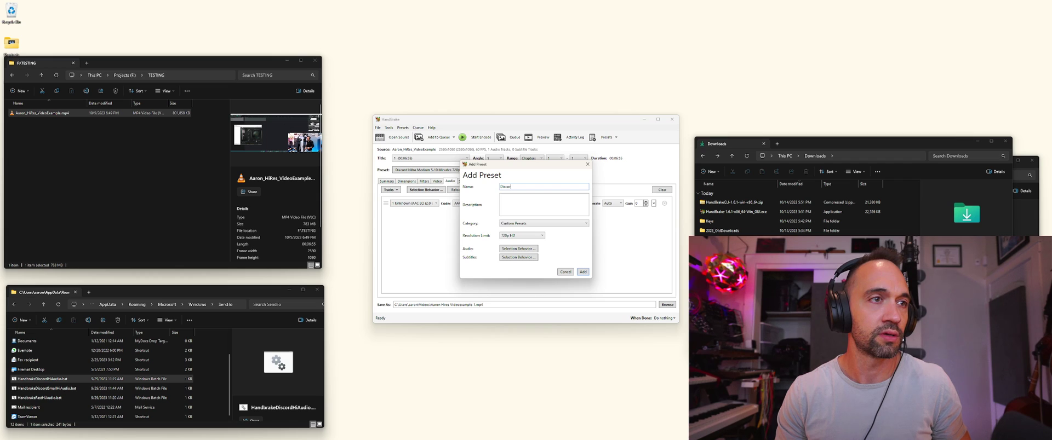
pyautogui.write('DiscordHiA')
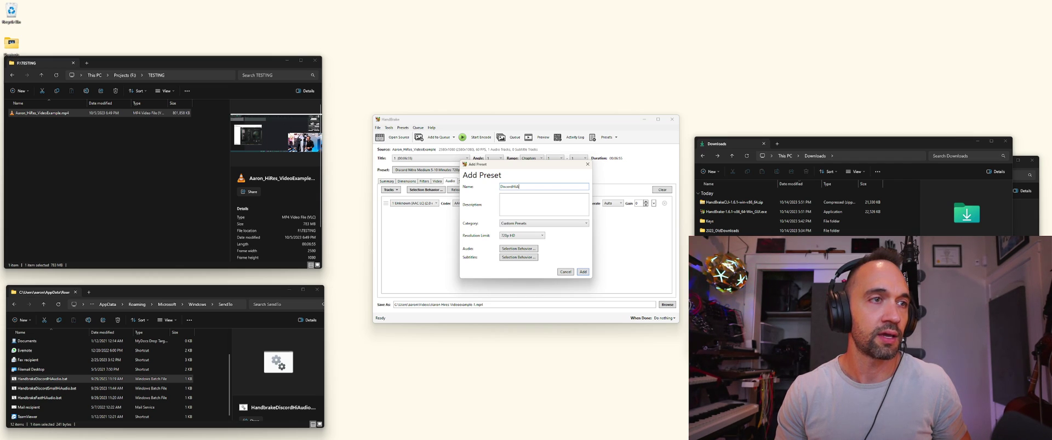
pyautogui.write('udio')
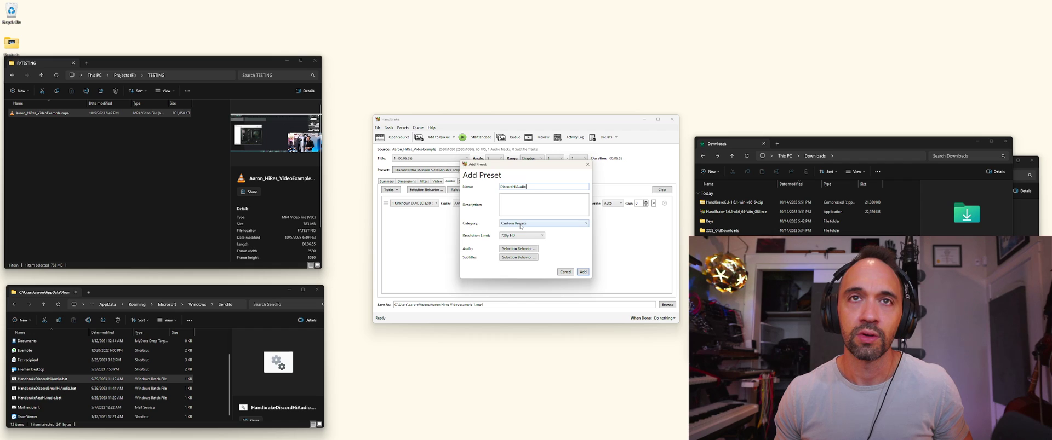
# Step: Set default audio bitrate 512, describe it 'DiscordMedium5-10 but with 512 audio', and add it
pyautogui.click(518, 248)
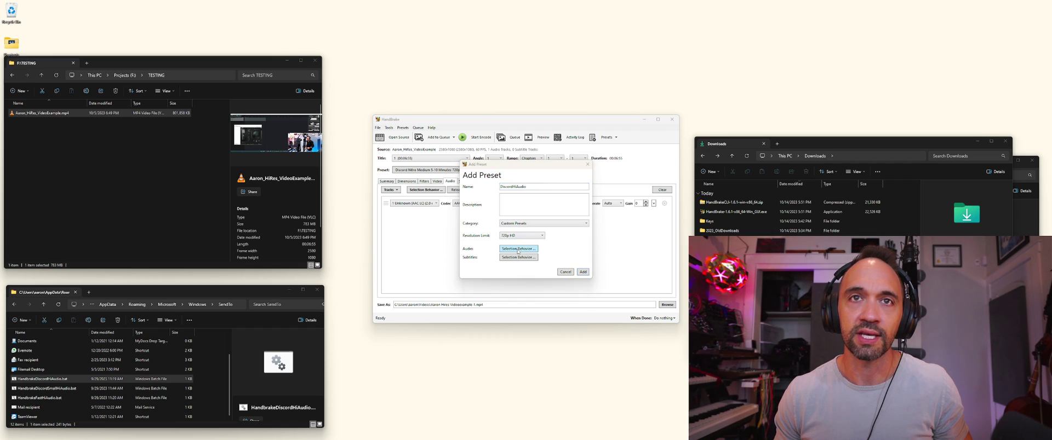
pyautogui.click(483, 242)
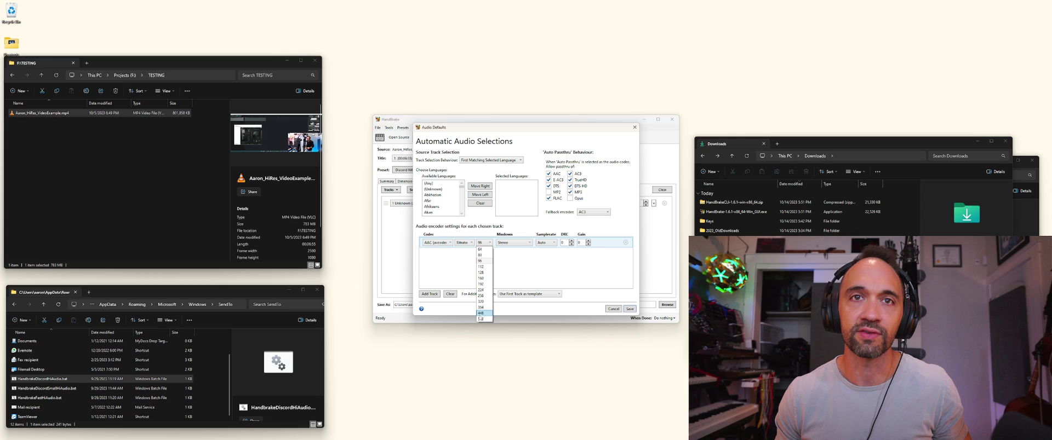
pyautogui.click(484, 320)
pyautogui.click(632, 309)
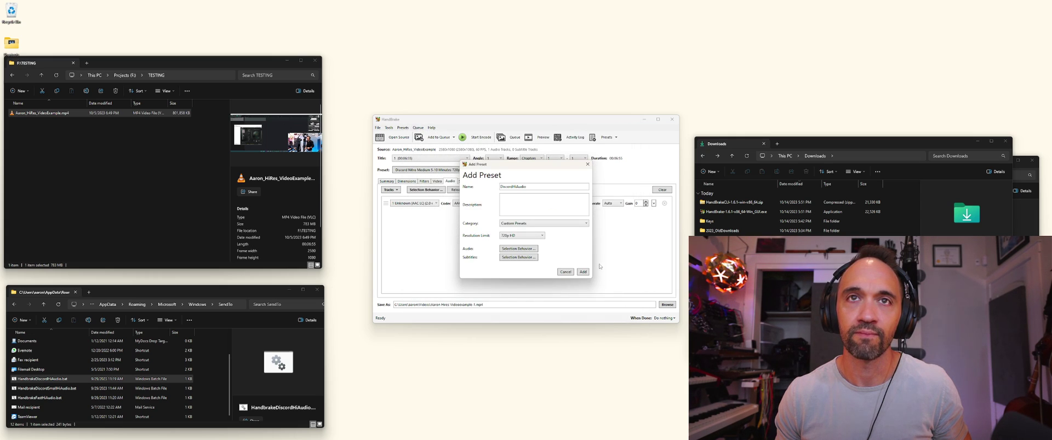
pyautogui.click(562, 212)
pyautogui.write('Dis')
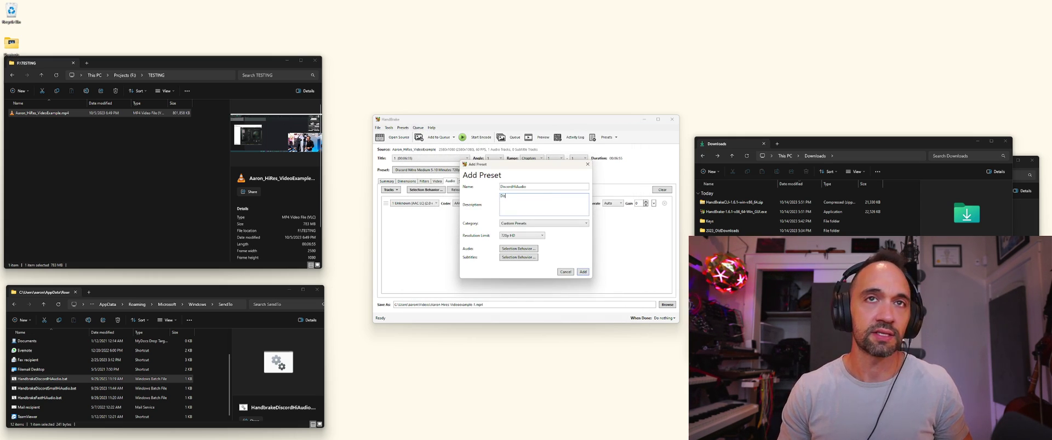
pyautogui.write('cord')
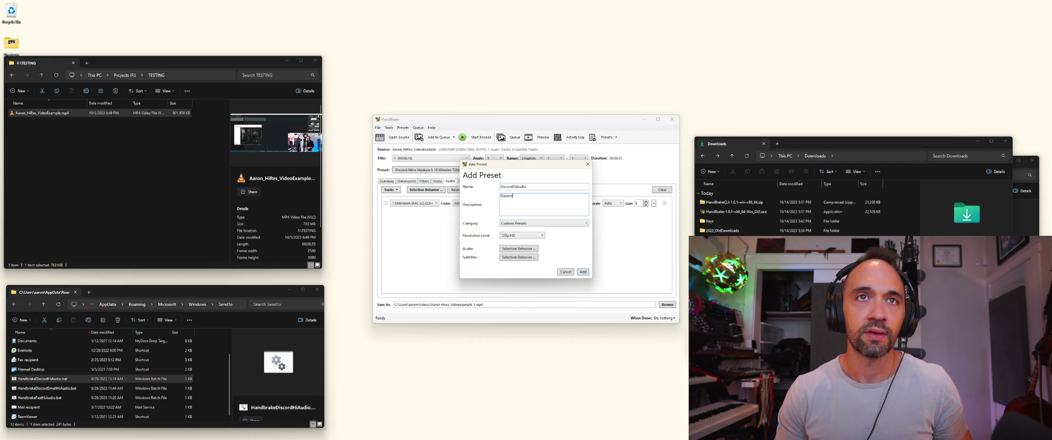
pyautogui.write('Medium5-10 bu')
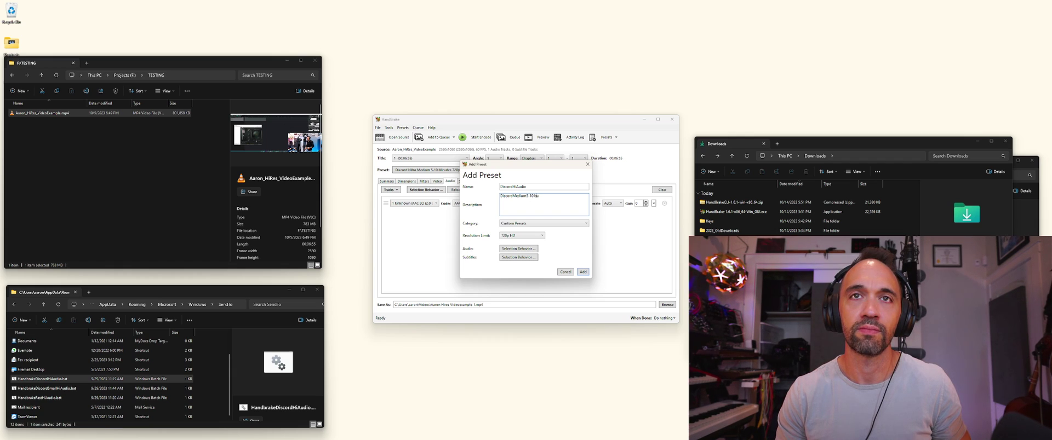
pyautogui.write('t with 512 audio')
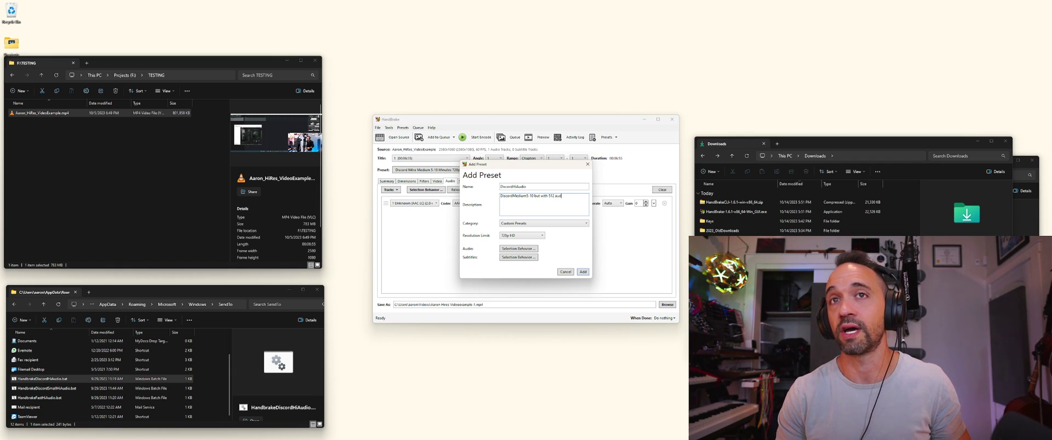
pyautogui.click(582, 275)
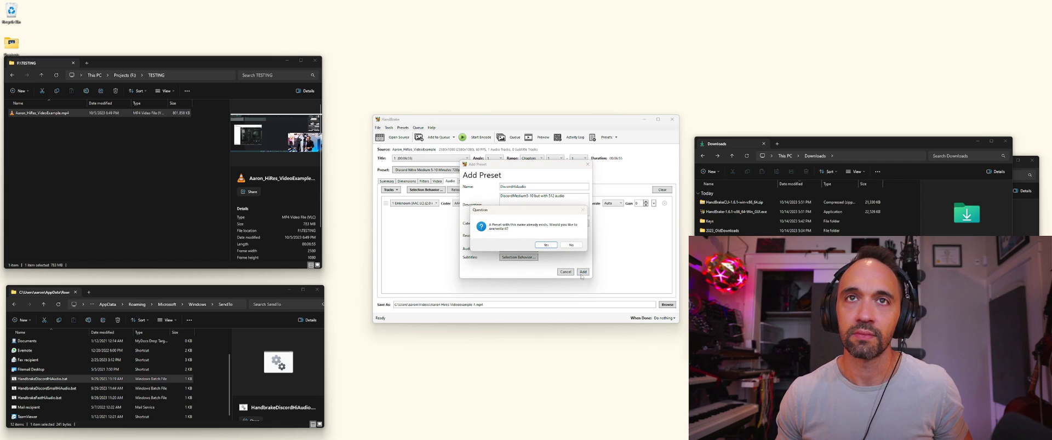
# Step: Confirm overwriting DiscordHiAudio, then apply the Discord Nitro Small 10-20 Minutes 480p30 preset
pyautogui.click(549, 247)
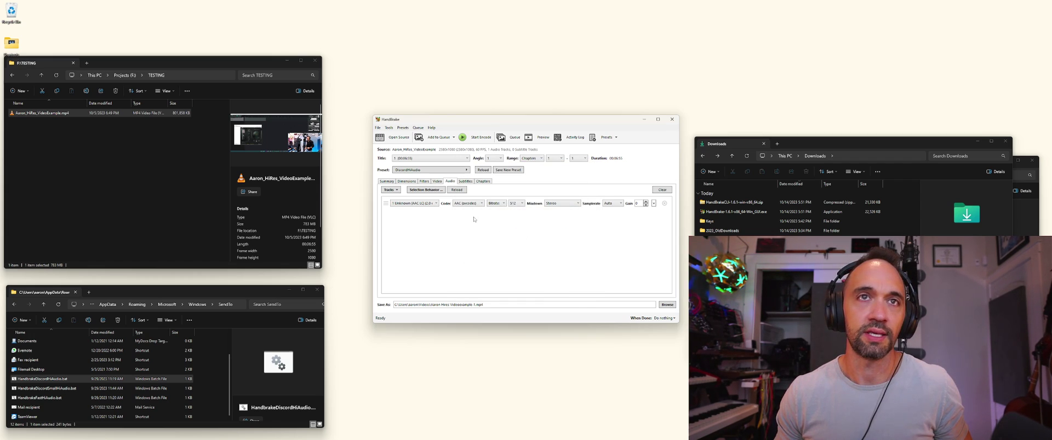
pyautogui.click(425, 171)
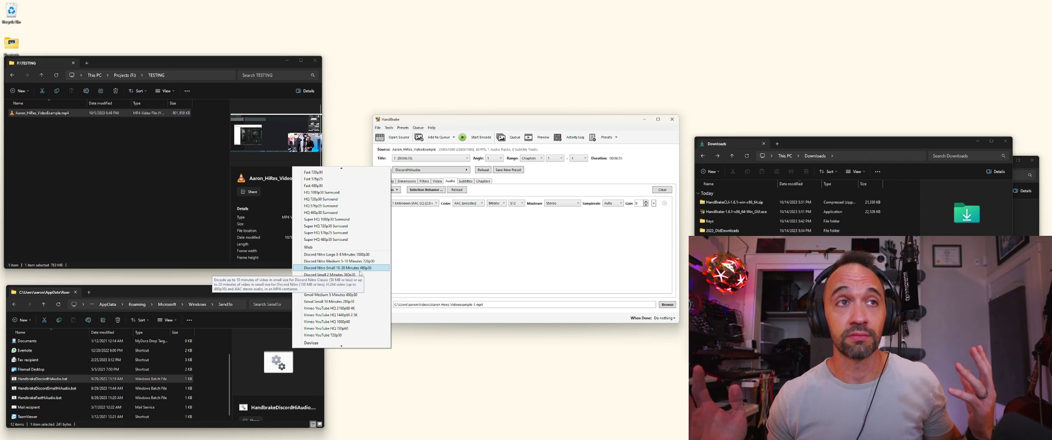
pyautogui.click(358, 269)
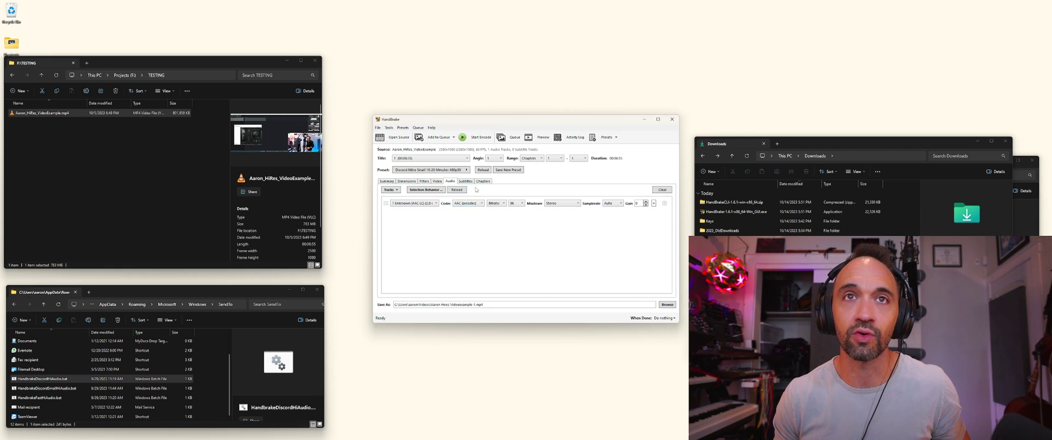
pyautogui.click(516, 203)
# Step: Set audio bitrate 512 and start the DiscordSmallHiAudio preset, described 'Discord small 480 but with 512 a'
pyautogui.click(515, 271)
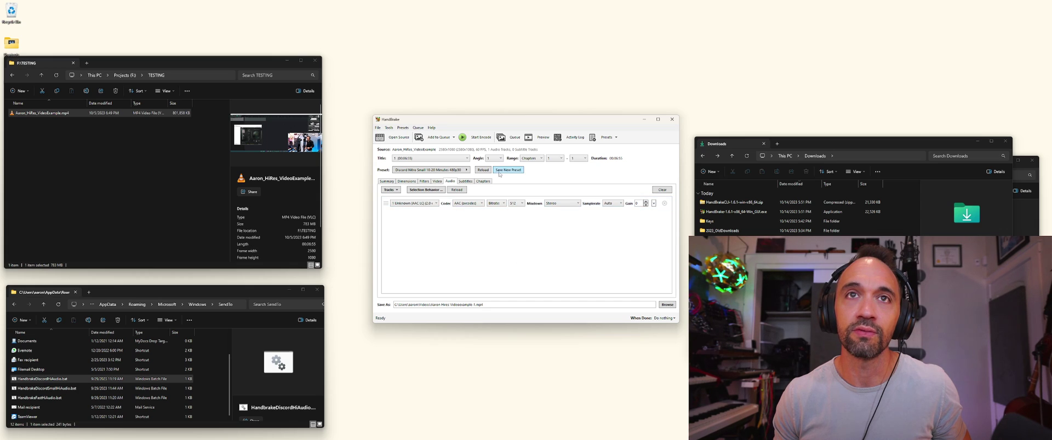
pyautogui.click(508, 171)
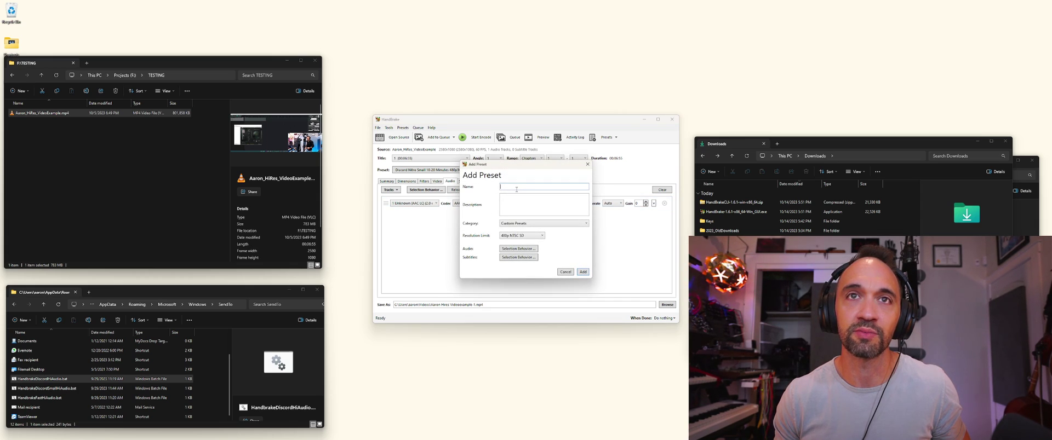
pyautogui.write('Discord')
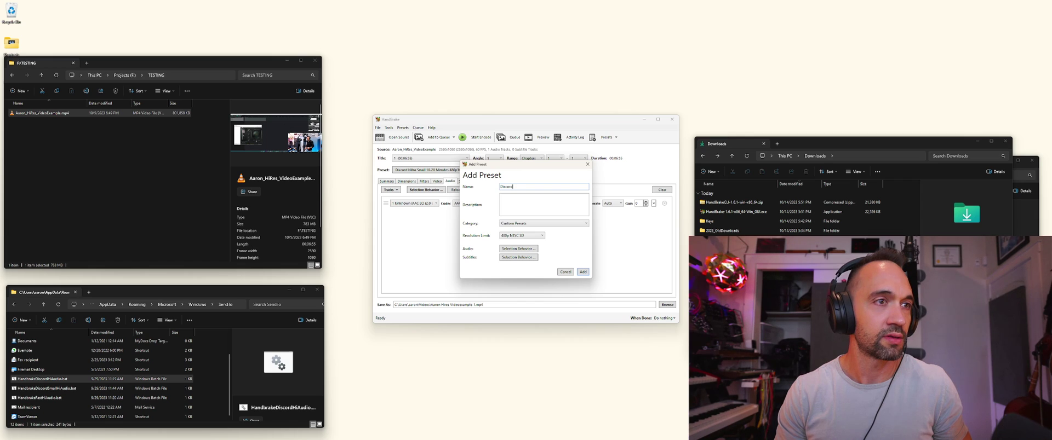
pyautogui.write('SmallHiAudio')
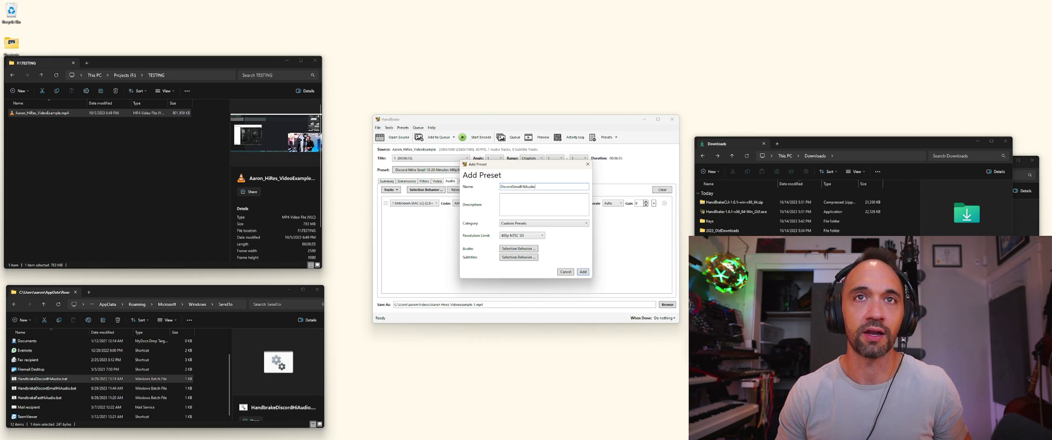
pyautogui.write('Discord small 480')
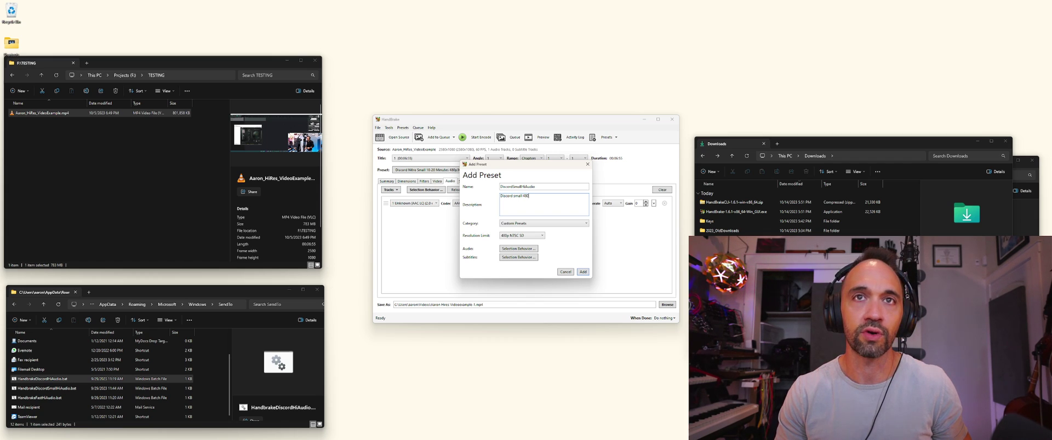
pyautogui.write(' but with 512 audio')
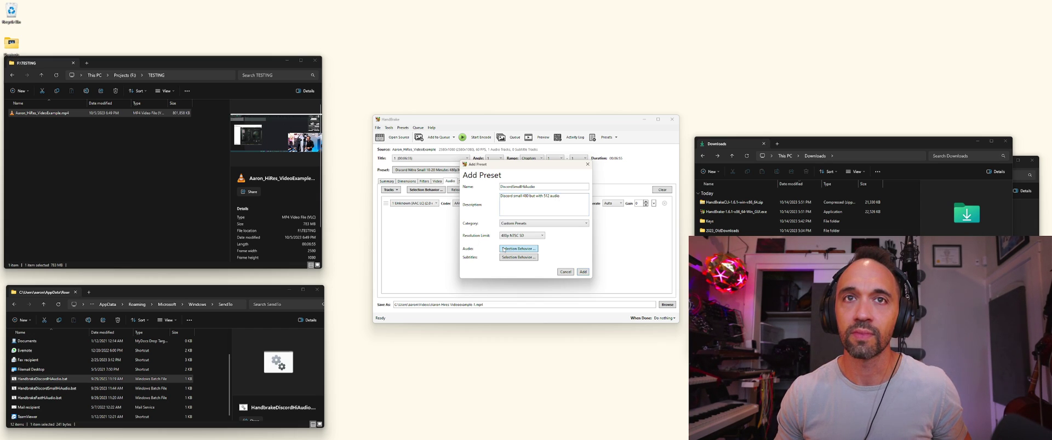
# Step: Make 512 the default audio bitrate and add the preset, overwriting the old DiscordSmallHiAudio
pyautogui.click(504, 249)
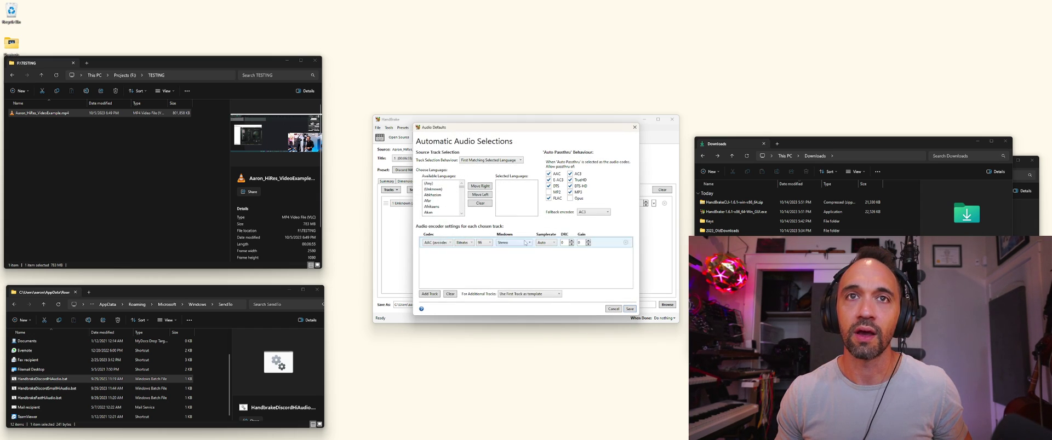
pyautogui.click(483, 243)
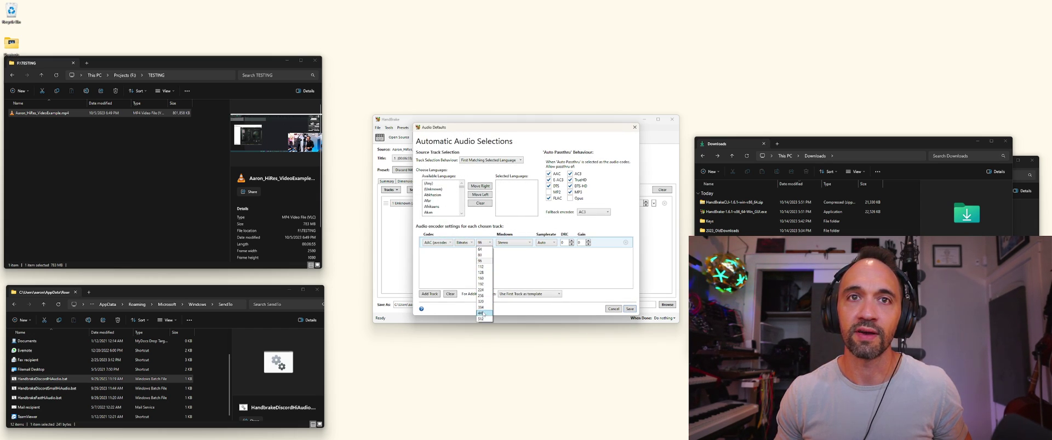
pyautogui.click(483, 319)
pyautogui.click(630, 309)
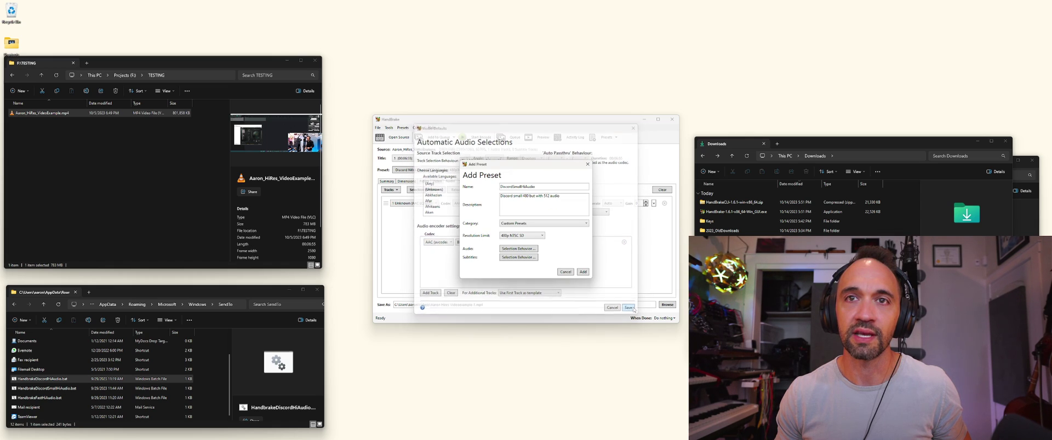
pyautogui.click(582, 272)
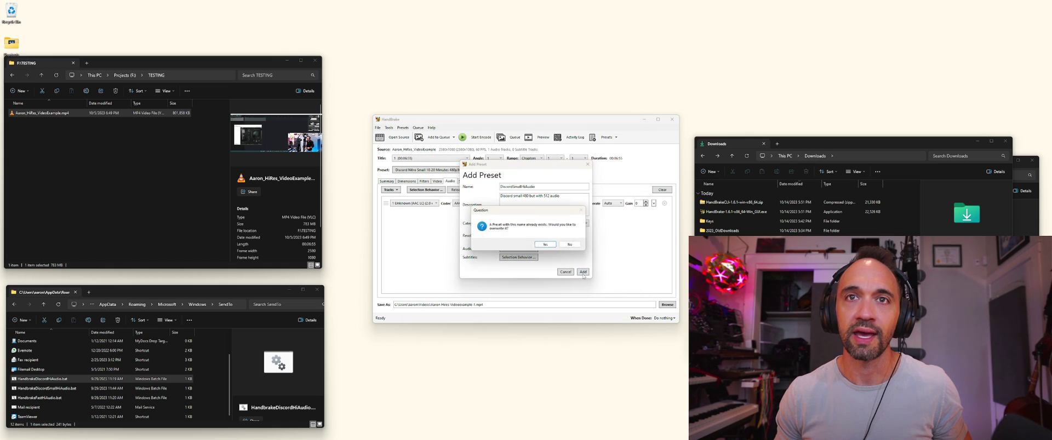
pyautogui.click(546, 245)
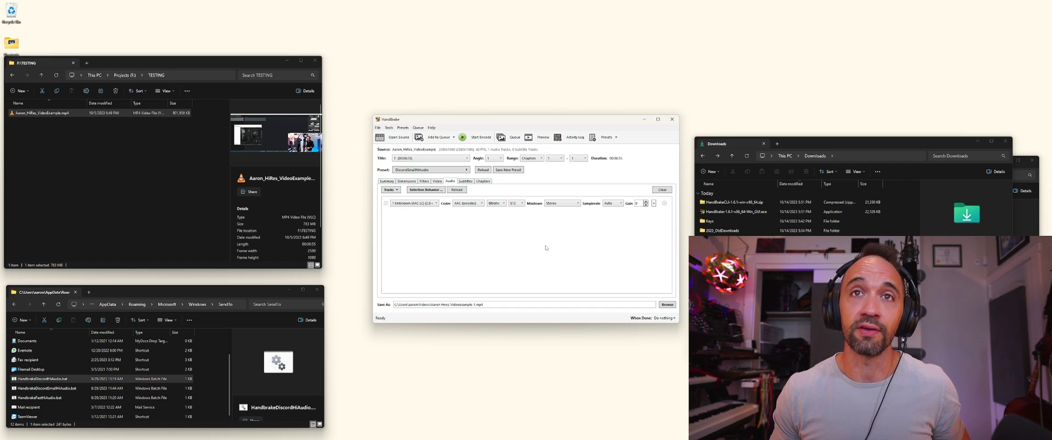
pyautogui.click(436, 170)
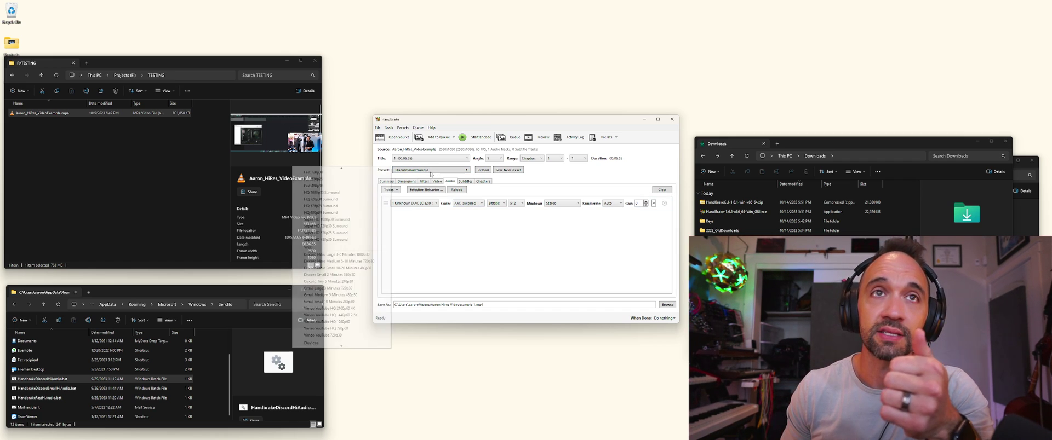
pyautogui.scroll(4, 355, 175)
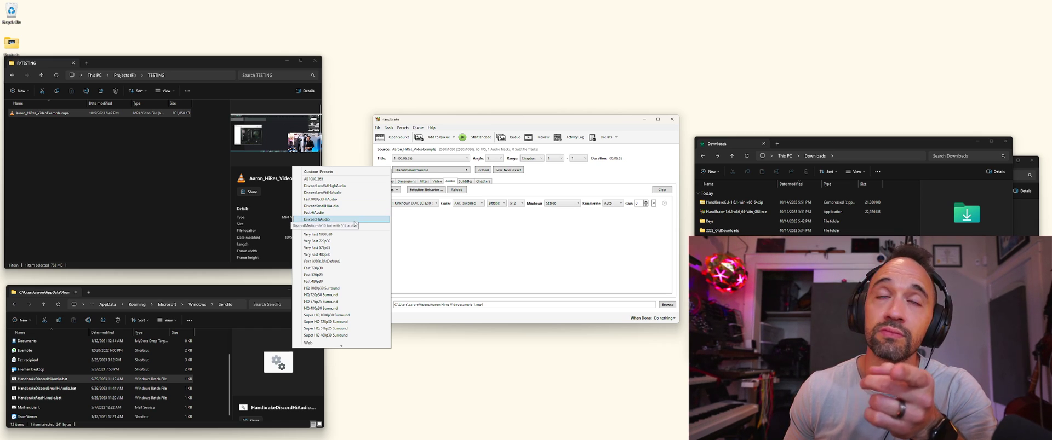
pyautogui.click(482, 235)
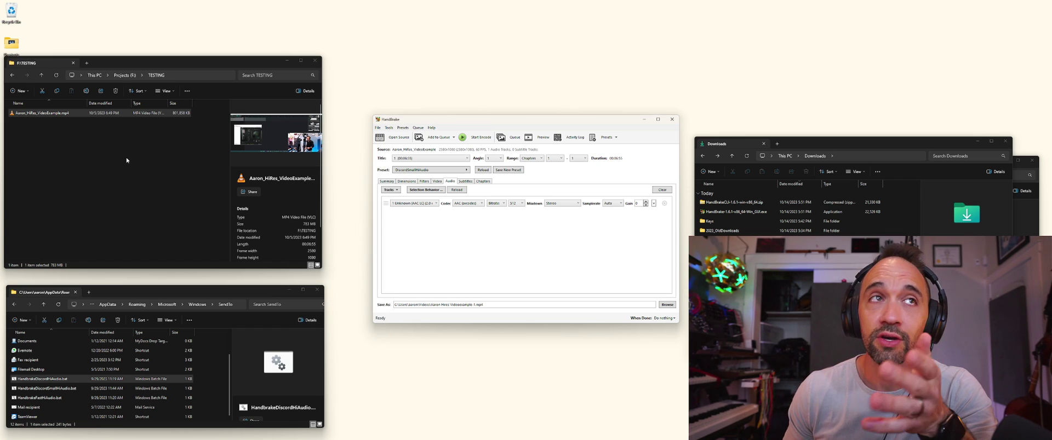
pyautogui.click(61, 115)
pyautogui.moveTo(62, 115); pyautogui.dragTo(104, 145)
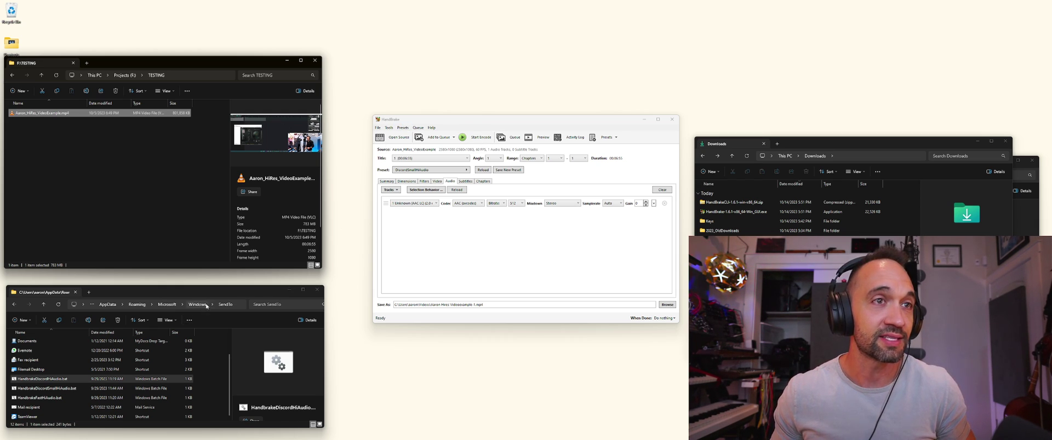
# Step: Go to shell:sendto, enlarge the window to list the Handbrake batch scripts, then refocus TESTING
pyautogui.moveTo(213, 296); pyautogui.dragTo(241, 283)
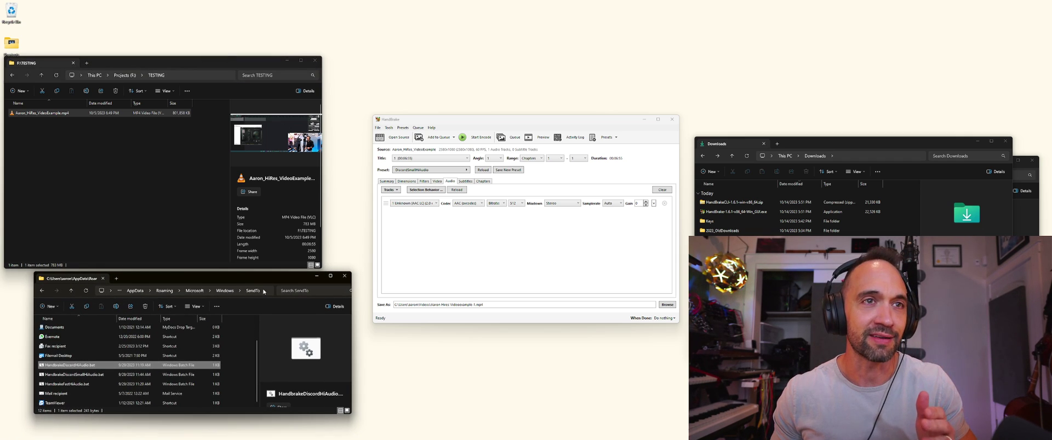
pyautogui.click(263, 292)
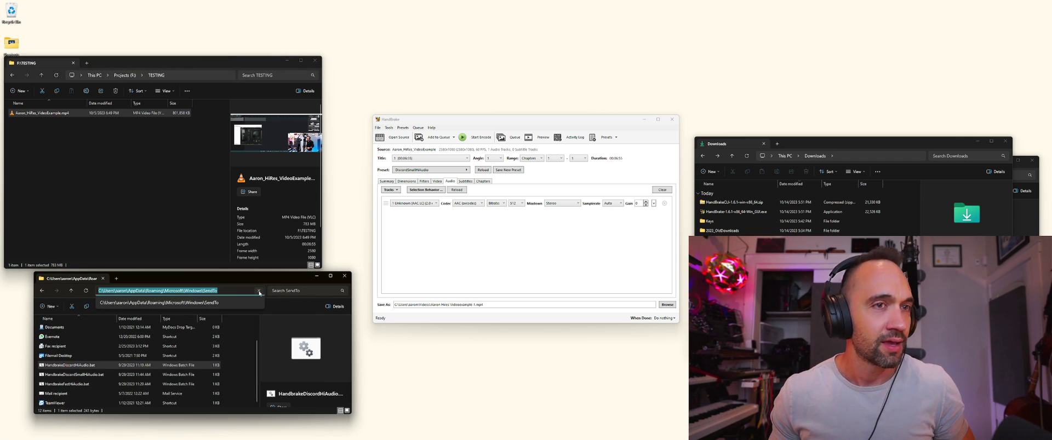
pyautogui.write('sendto')
pyautogui.press('Return')
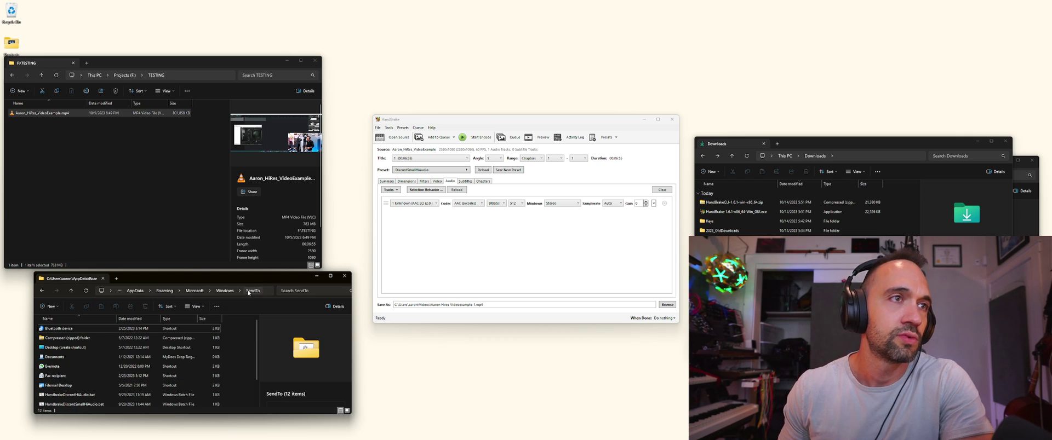
pyautogui.moveTo(237, 286); pyautogui.dragTo(232, 263)
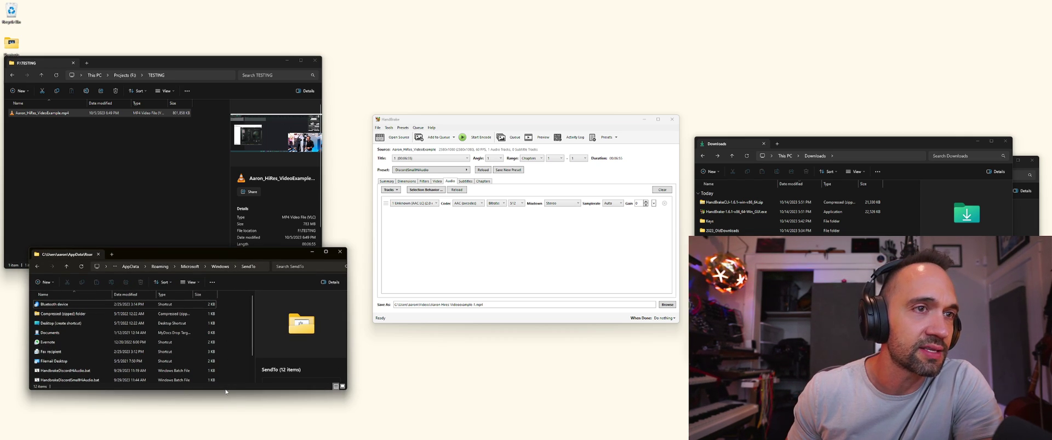
pyautogui.moveTo(224, 391); pyautogui.dragTo(227, 422)
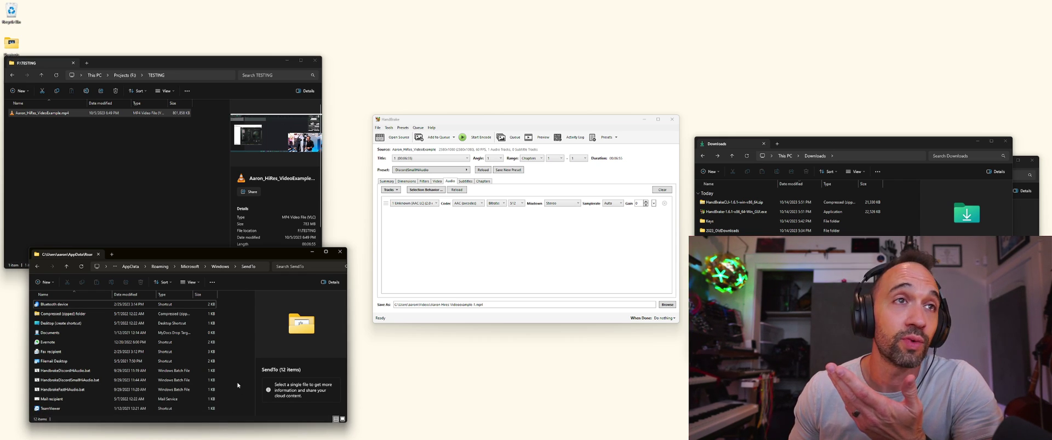
pyautogui.click(106, 211)
# Step: Show the mp4 video's Send to list with the HandBrake batch scripts
pyautogui.click(55, 112)
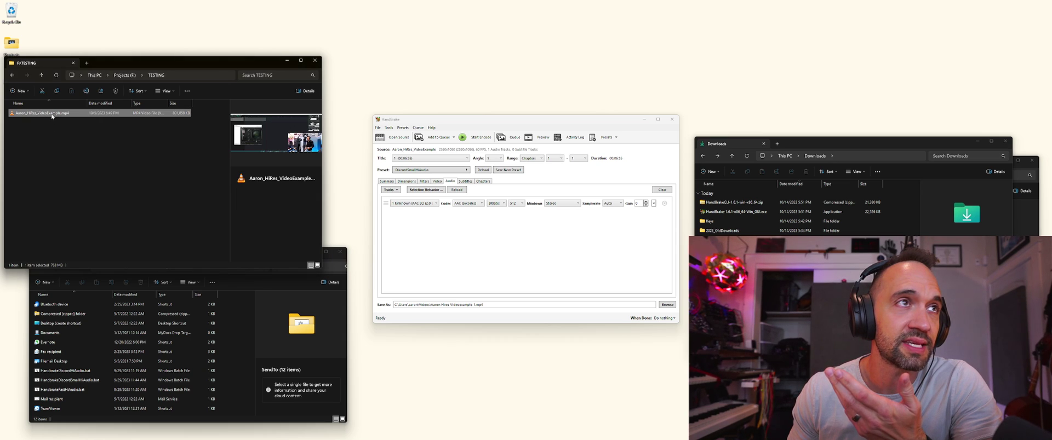
pyautogui.rightClick(52, 113)
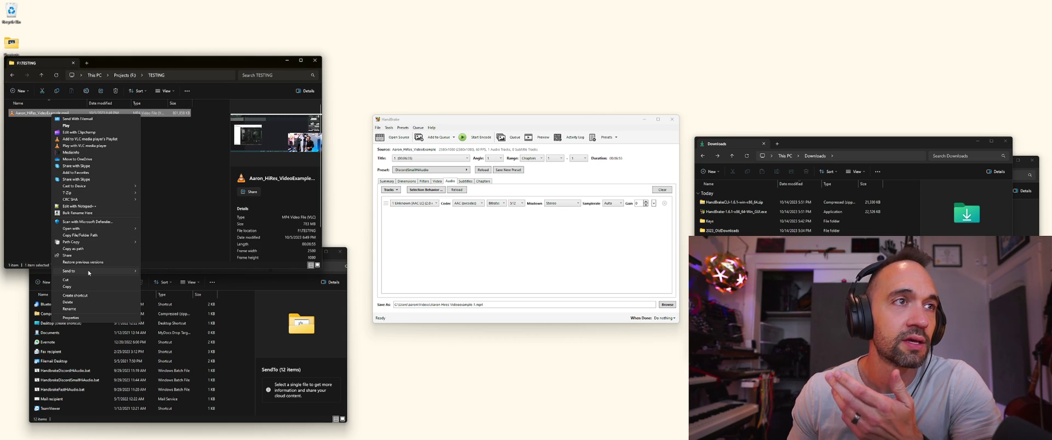
pyautogui.moveTo(89, 272)
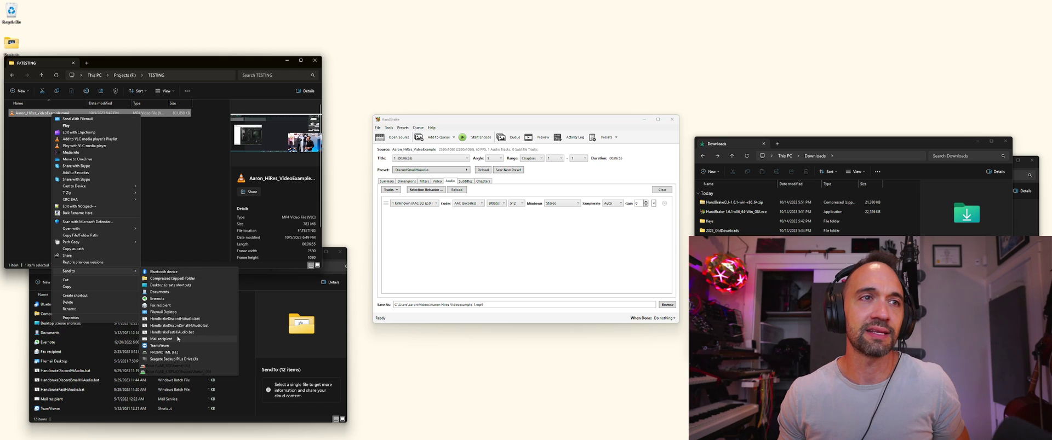
# Step: Go back to the SendTo folder by entering 'sendto' in the address bar
pyautogui.click(249, 335)
pyautogui.click(266, 266)
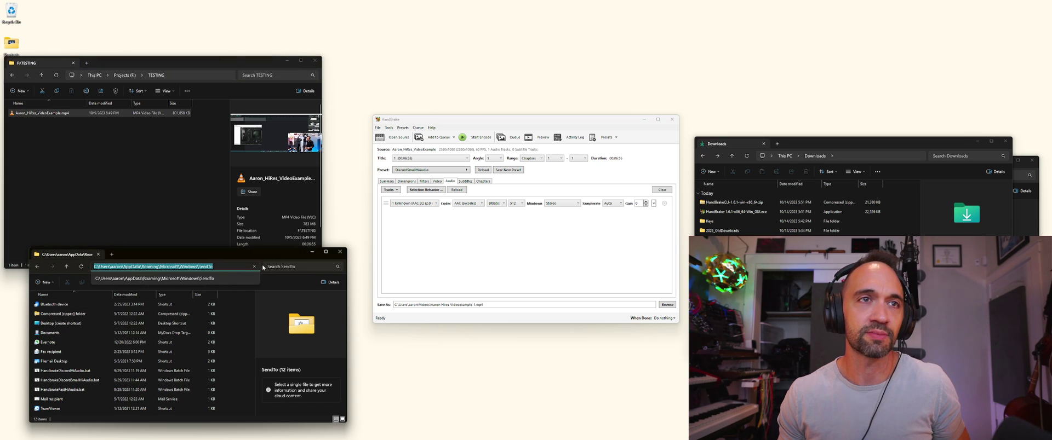
pyautogui.write('sendto')
pyautogui.press('Return')
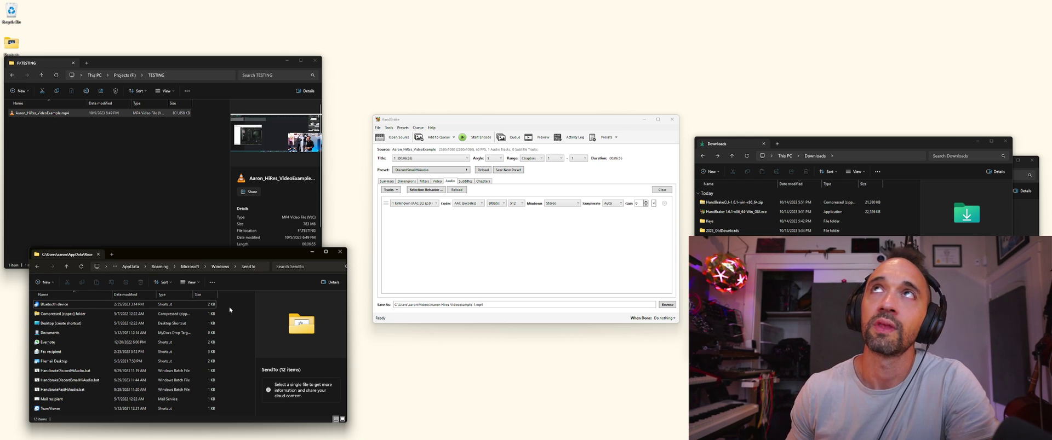
# Step: Recheck the mp4's context menu, then bring up HandbrakeDiscordHiAudio.bat's context menu in SendTo
pyautogui.click(66, 116)
pyautogui.rightClick(61, 114)
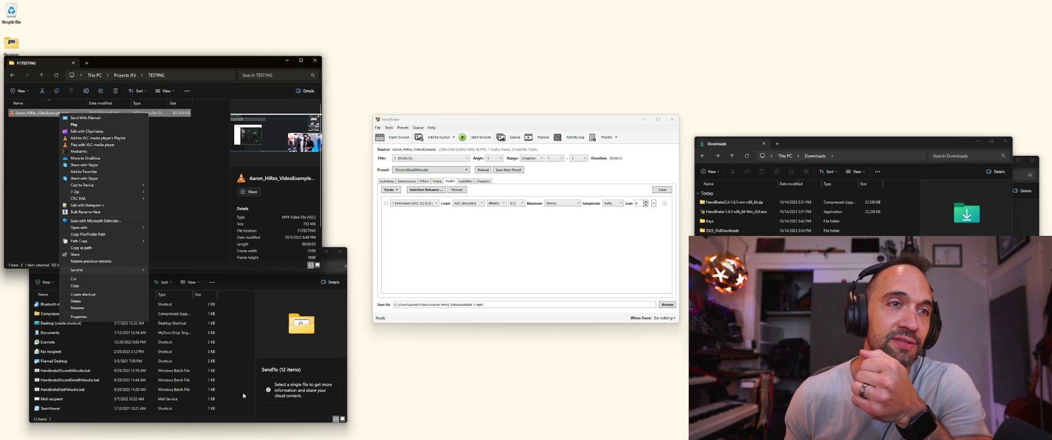
pyautogui.click(82, 378)
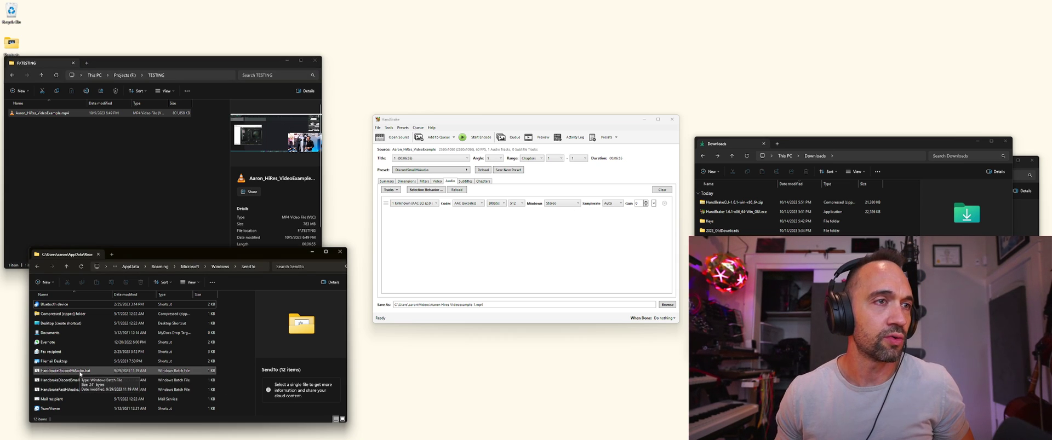
pyautogui.rightClick(80, 375)
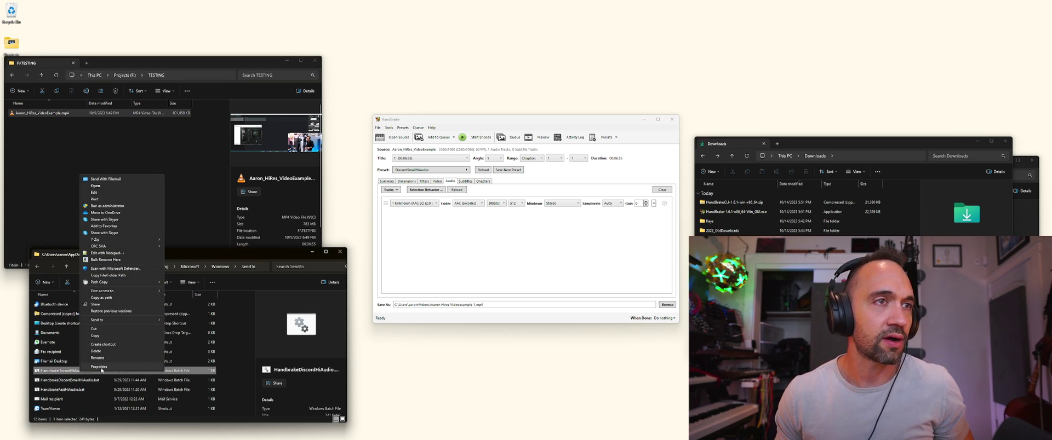
# Step: Edit HandbrakeDiscordHiAudio.bat in Notepad++ and widen the window to read the full HandBrakeCLI line
pyautogui.click(112, 253)
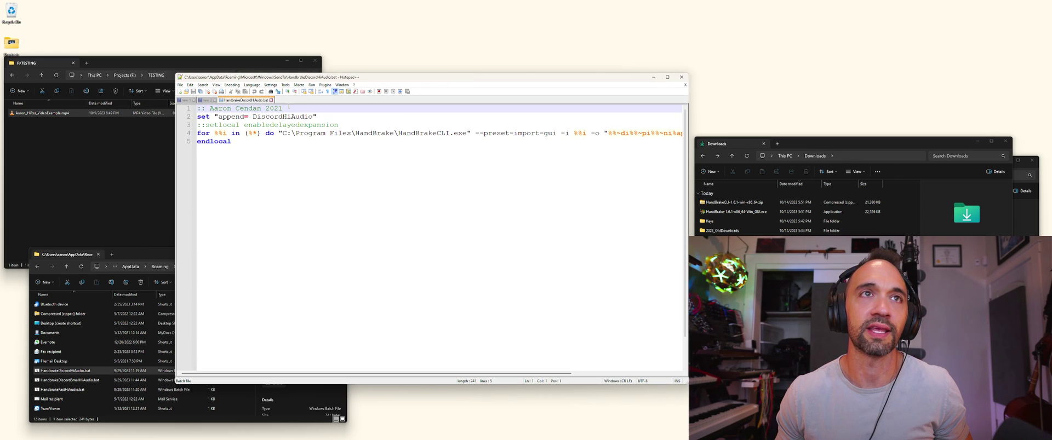
pyautogui.moveTo(289, 106); pyautogui.dragTo(162, 95)
pyautogui.click(330, 144)
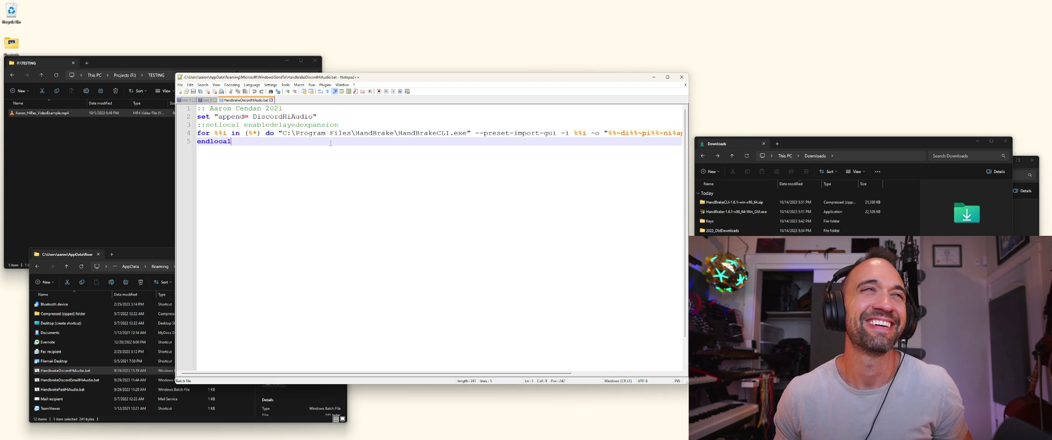
pyautogui.doubleClick(278, 118)
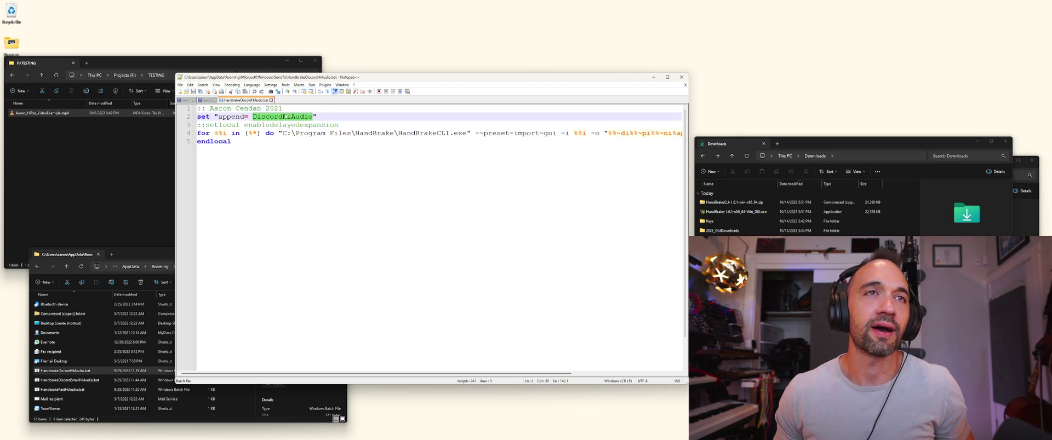
pyautogui.moveTo(353, 78); pyautogui.dragTo(310, 79)
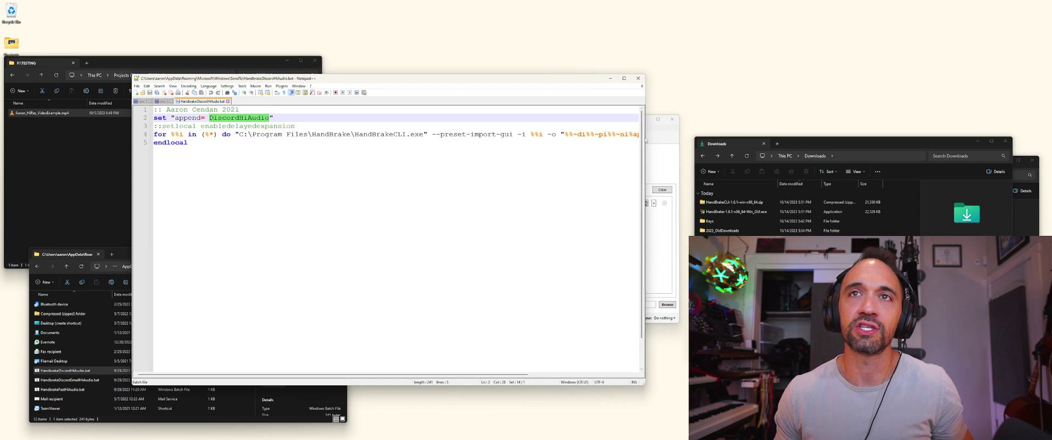
pyautogui.moveTo(646, 136); pyautogui.dragTo(693, 134)
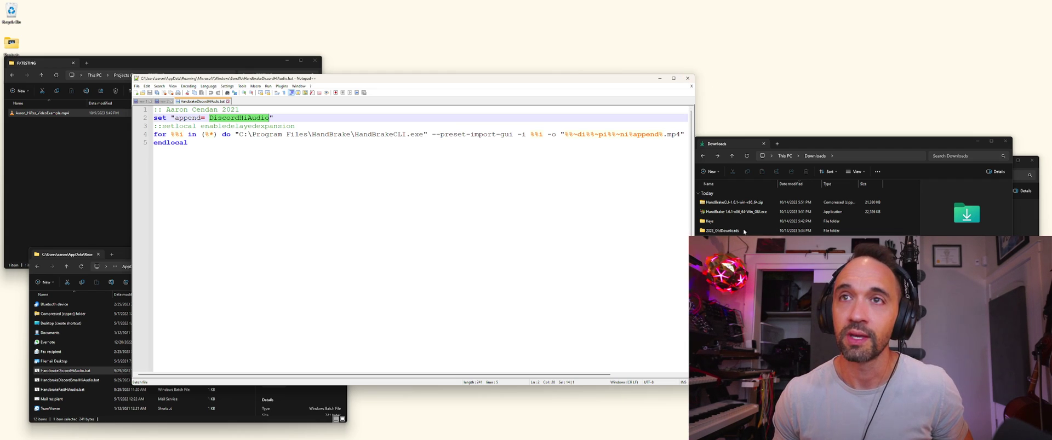
pyautogui.click(739, 203)
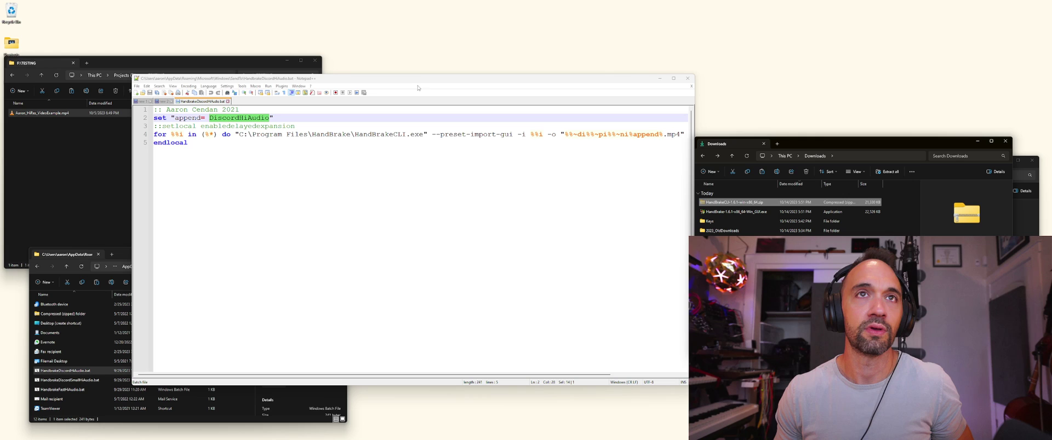
# Step: Open a new File Explorer window with Win+E
pyautogui.press('super')
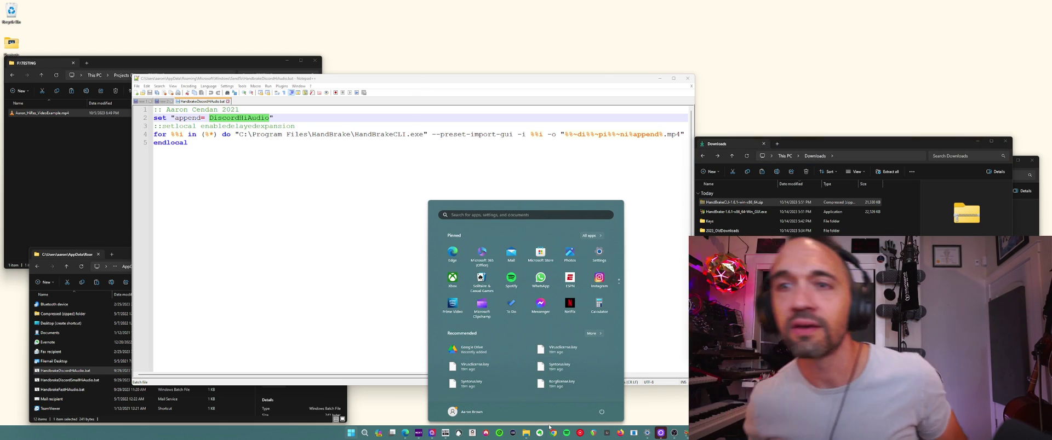
pyautogui.rightClick(686, 433)
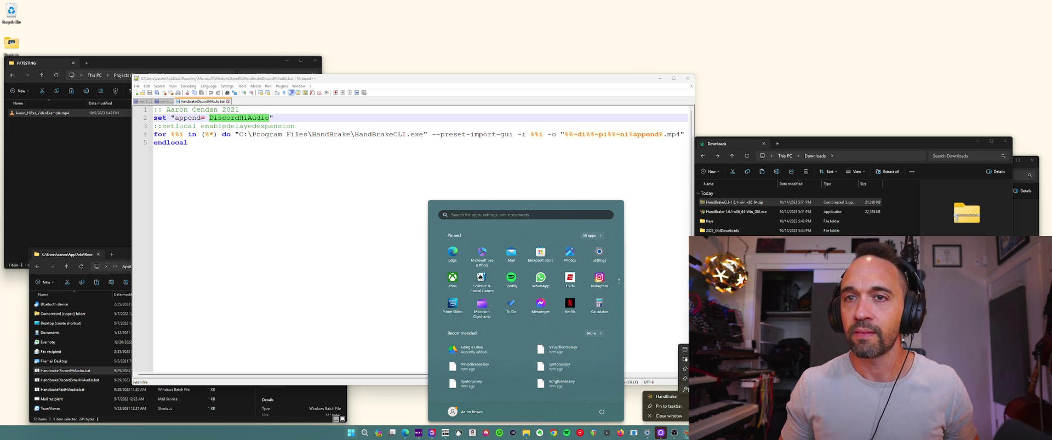
pyautogui.press('Escape')
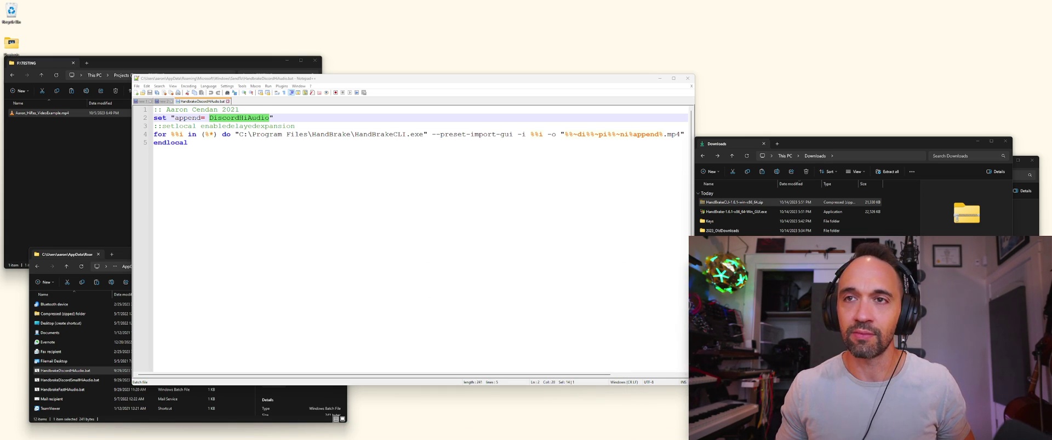
pyautogui.press('super')
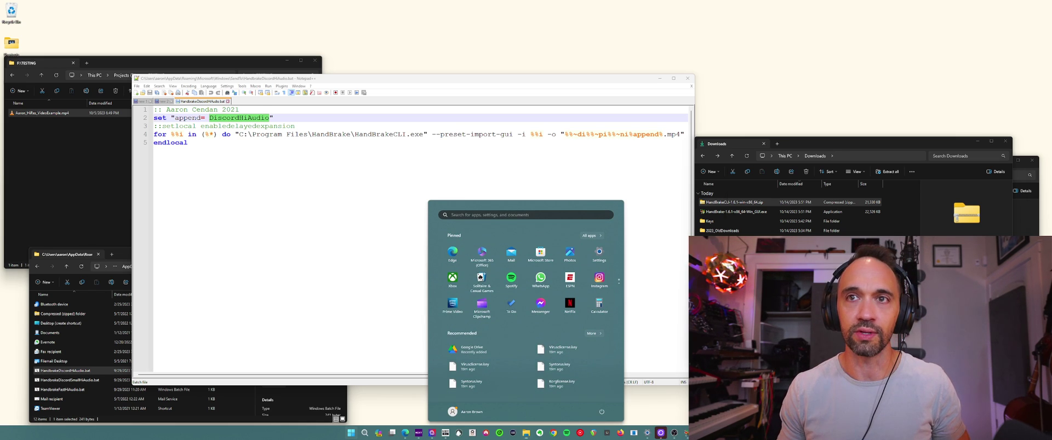
pyautogui.press('super+e')
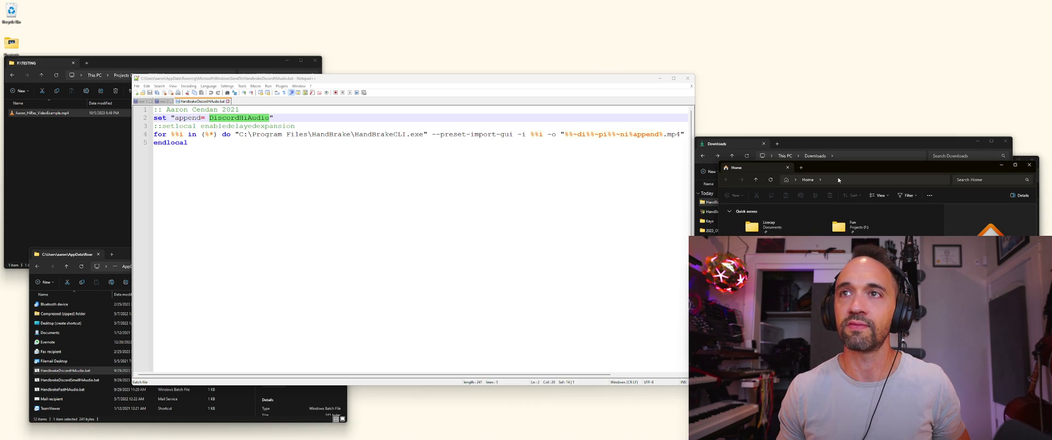
# Step: Navigate to C:\Program Files\HandBrake by pasting the HandBrake.exe path and trimming it to the folder
pyautogui.click(837, 176)
pyautogui.write('"C:\\Program Files\\HandBrake\\HandBrake.exe"')
pyautogui.press('Return')
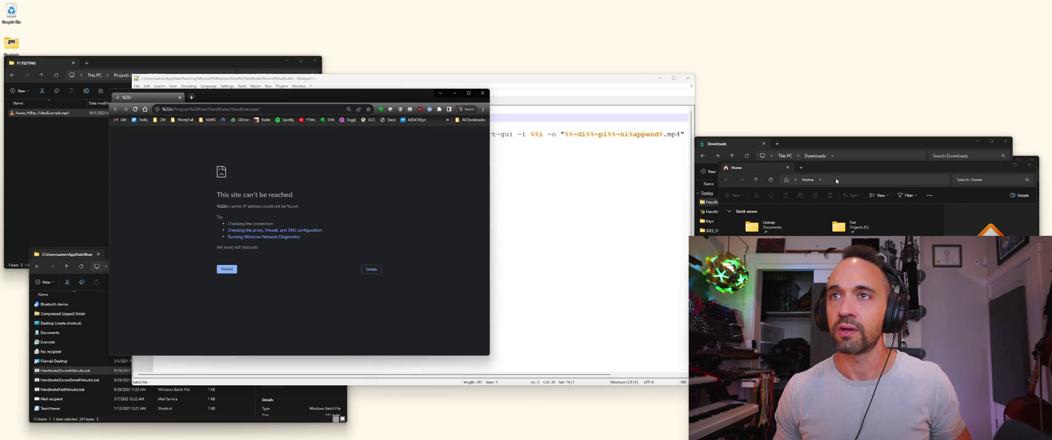
pyautogui.click(483, 96)
pyautogui.click(840, 179)
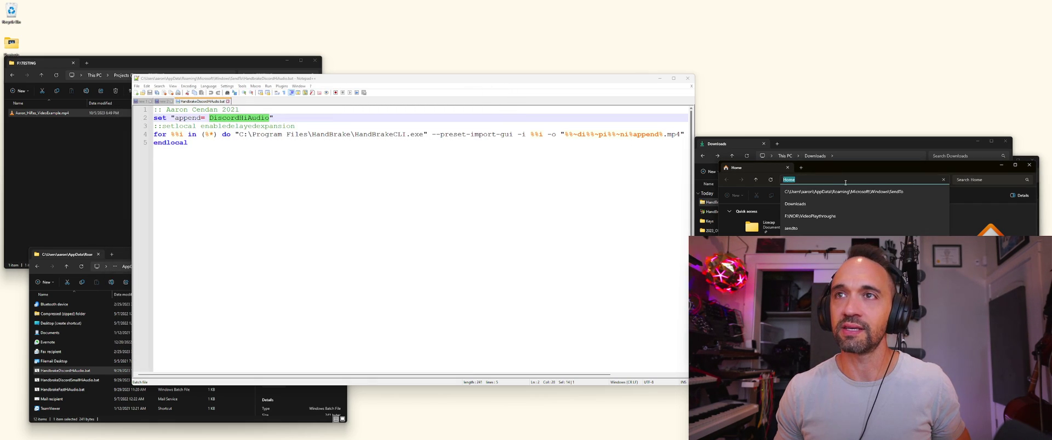
pyautogui.write('"C:\\Program Files\\HandBrake\\HandBrake.exe"')
pyautogui.doubleClick(840, 180)
pyautogui.press('BackSpace')
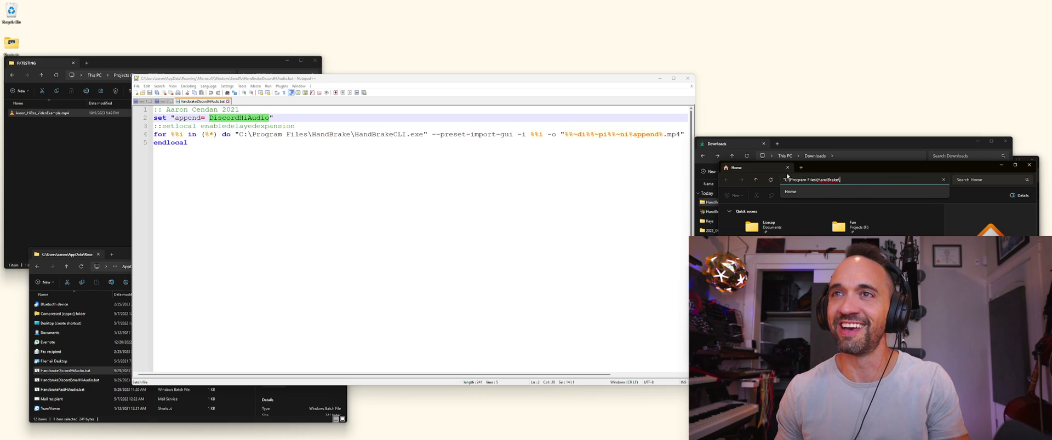
pyautogui.press('Home')
pyautogui.press('Delete')
pyautogui.press('Return')
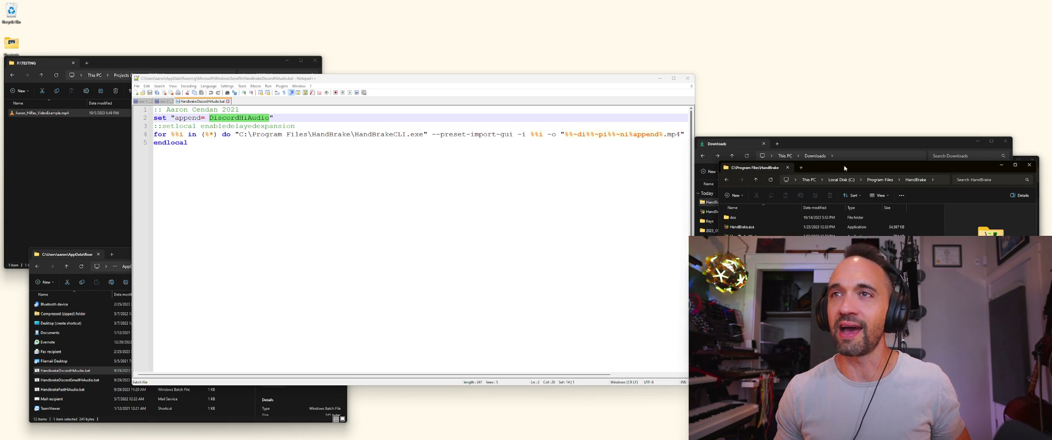
# Step: Move the HandBrakeCLI zip into the HandBrake folder, granting admin permission
pyautogui.moveTo(844, 167); pyautogui.dragTo(478, 163)
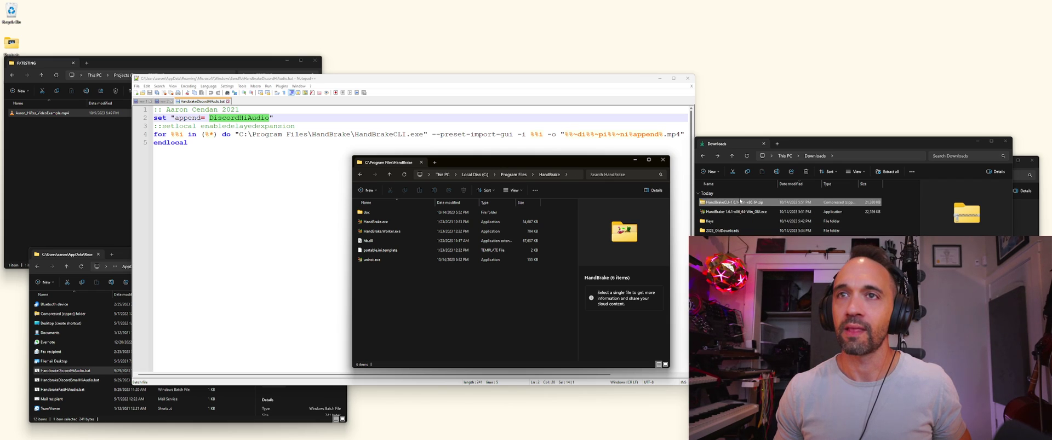
pyautogui.hotkey('ctrl', 'v')
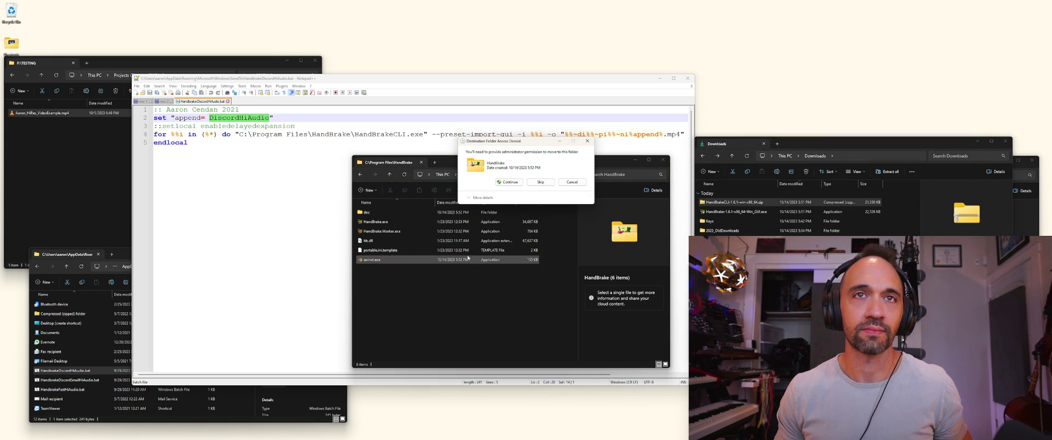
pyautogui.click(509, 182)
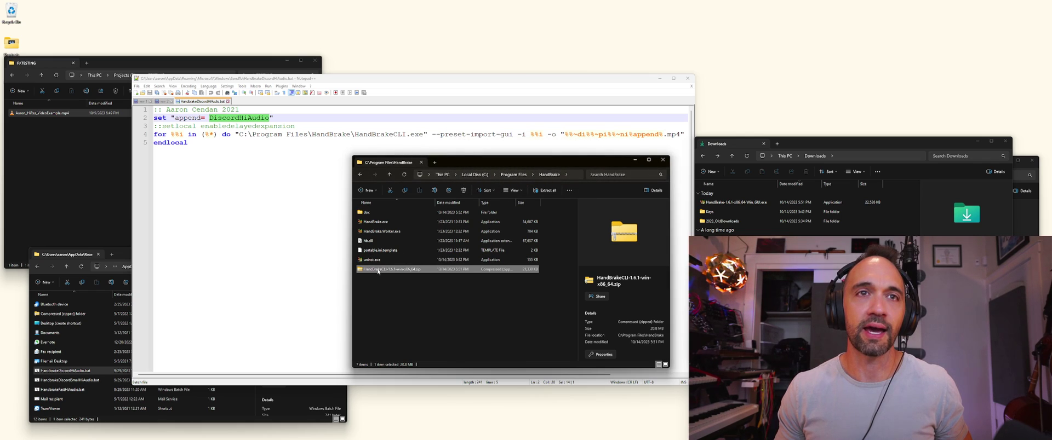
# Step: Extract HandBrakeCLI.exe from the zip into C:\Program Files\HandBrake with admin permission
pyautogui.rightClick(368, 270)
pyautogui.click(367, 272)
pyautogui.doubleClick(367, 272)
pyautogui.click(379, 222)
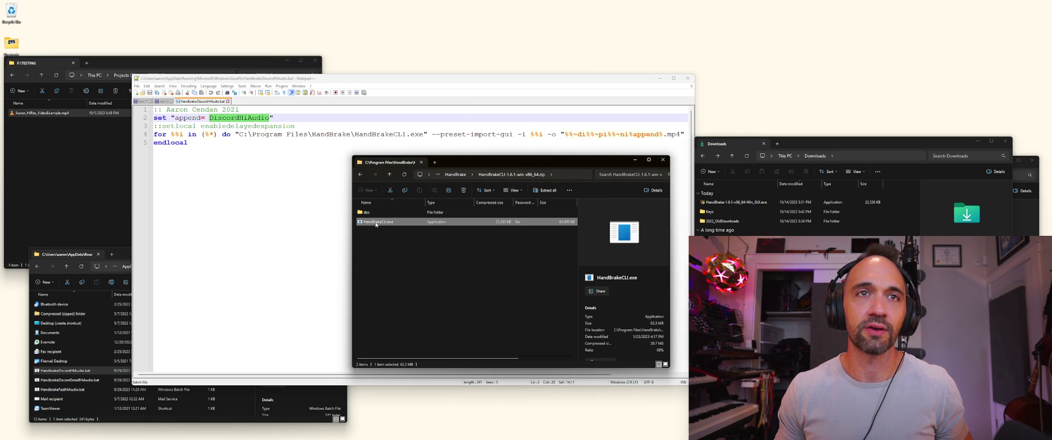
pyautogui.click(459, 175)
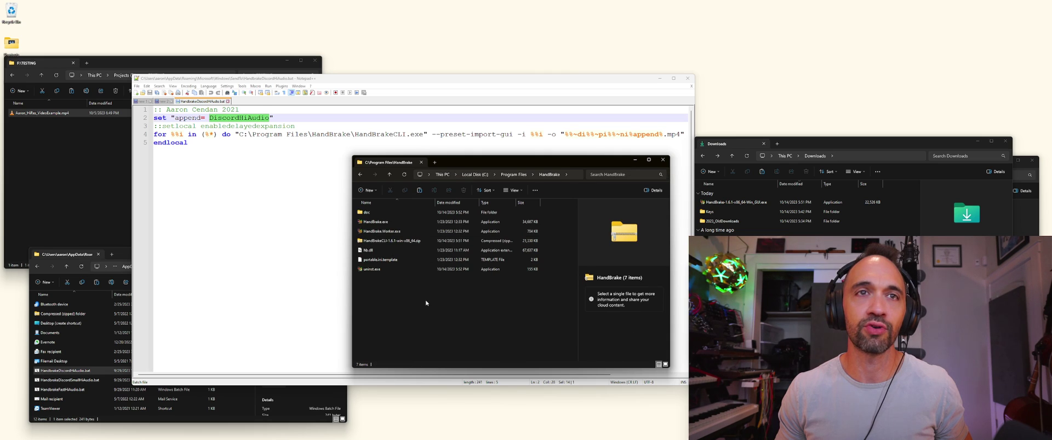
pyautogui.hotkey('ctrl', 'v')
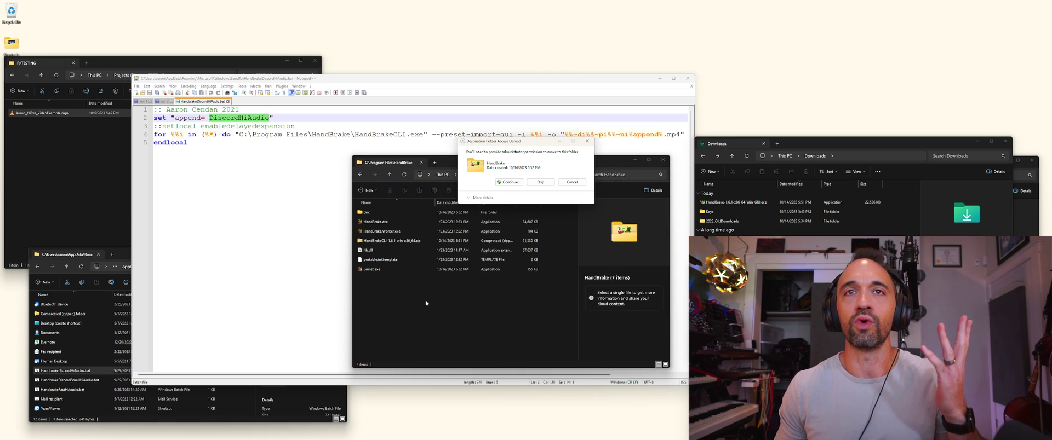
pyautogui.click(509, 181)
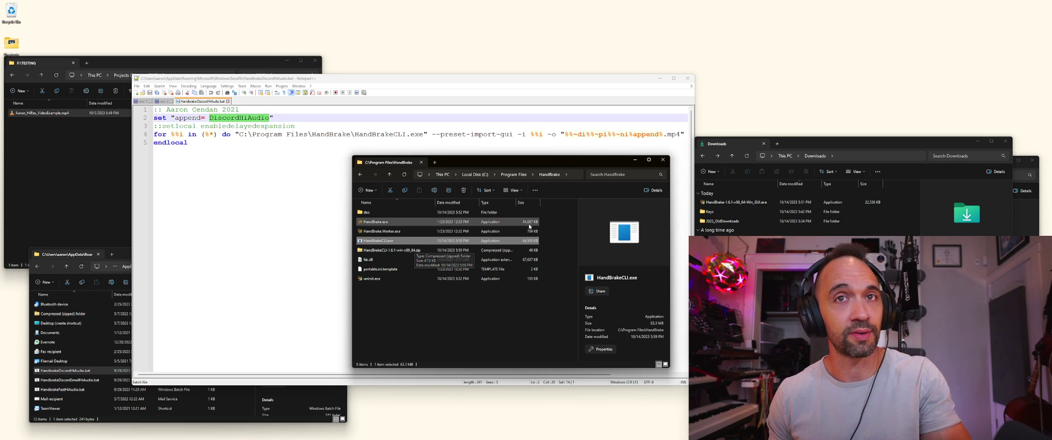
# Step: Delete the leftover HandBrakeCLI zip, then bring up HandBrakeCLI.exe's context menu
pyautogui.click(391, 251)
pyautogui.press('Delete')
pyautogui.press('Return')
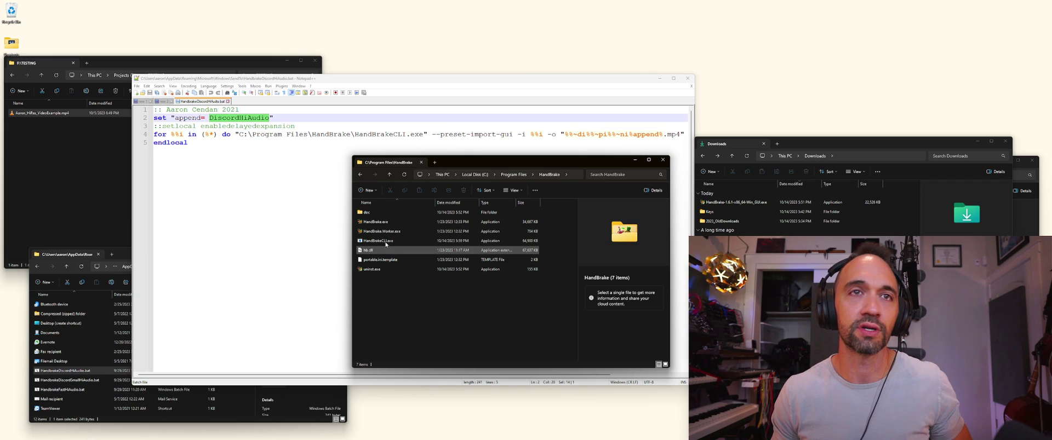
pyautogui.click(384, 240)
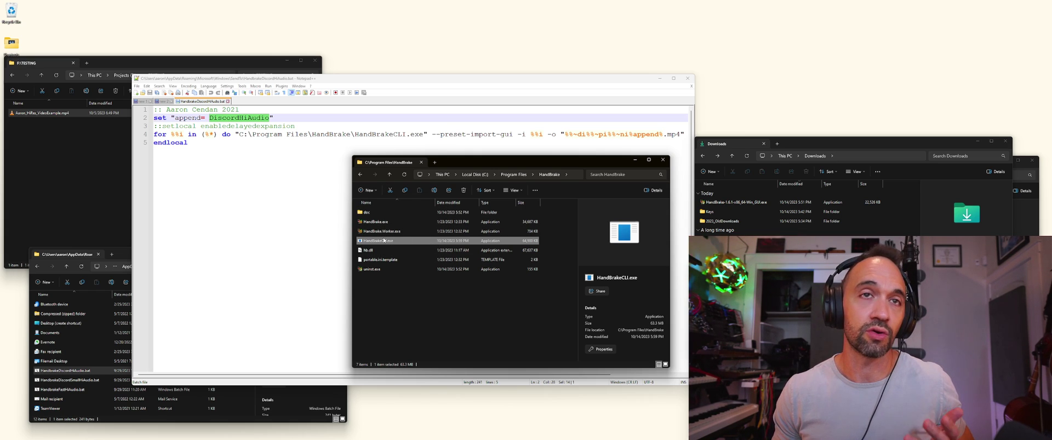
pyautogui.rightClick(384, 240)
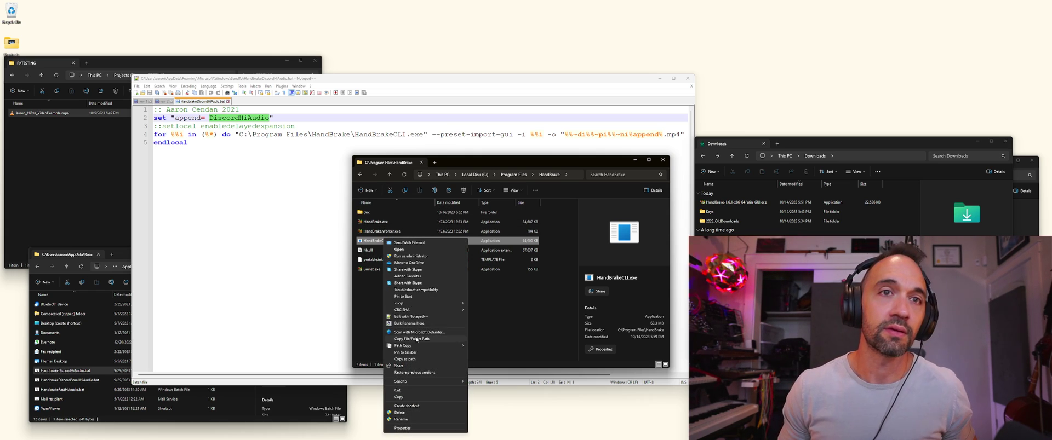
# Step: Copy HandBrakeCLI.exe's full path and remove the script's trailing empty line
pyautogui.click(293, 167)
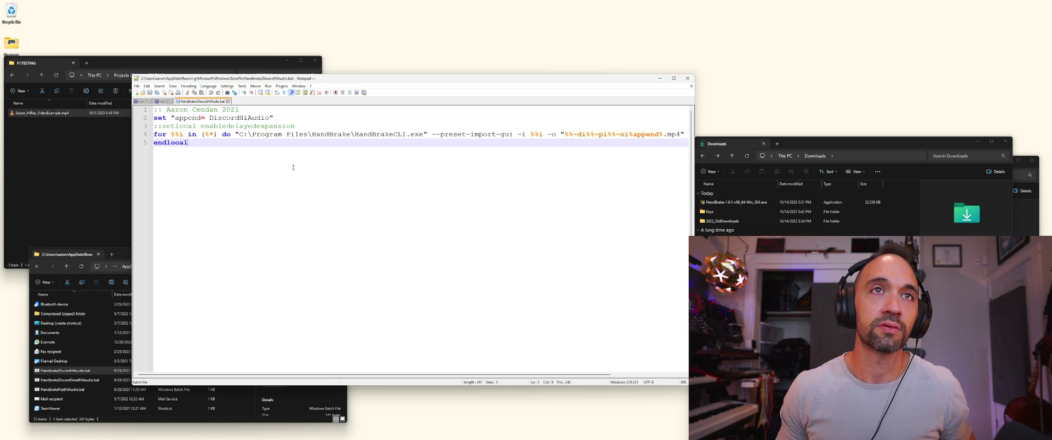
pyautogui.press('Return')
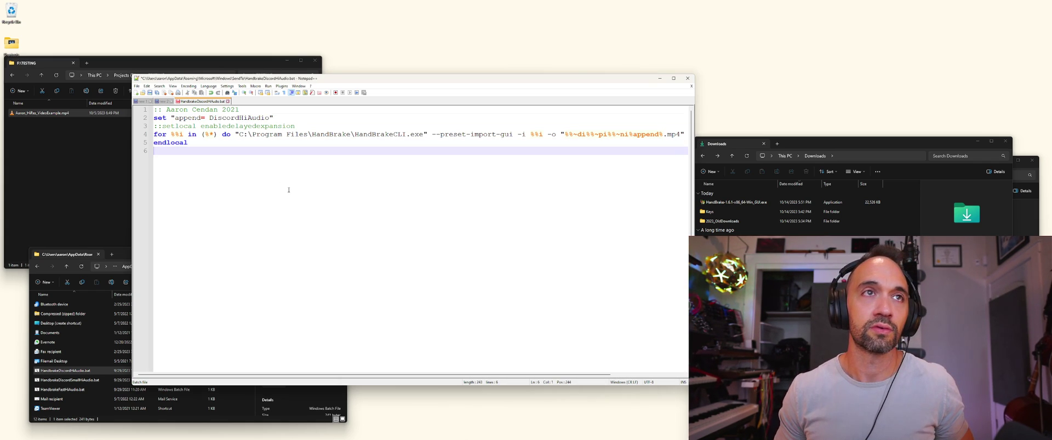
pyautogui.hotkey('ctrl', 'a')
pyautogui.click(306, 166)
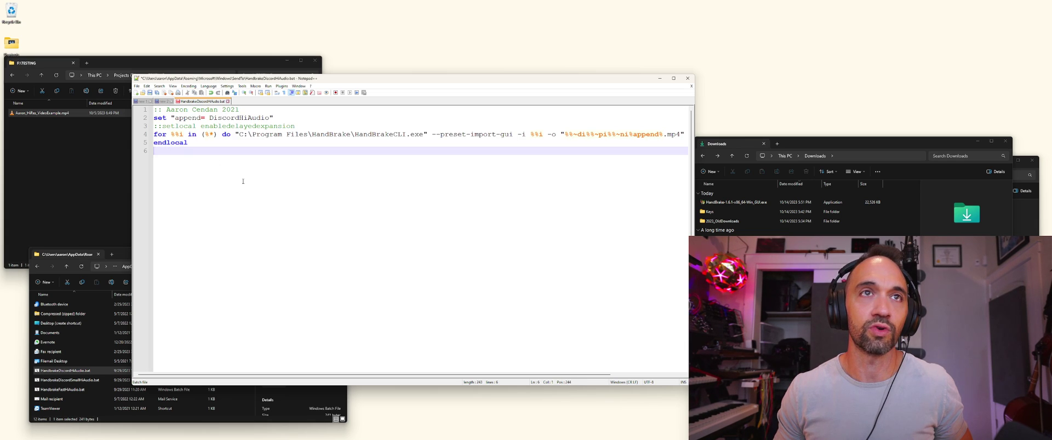
pyautogui.press('BackSpace')
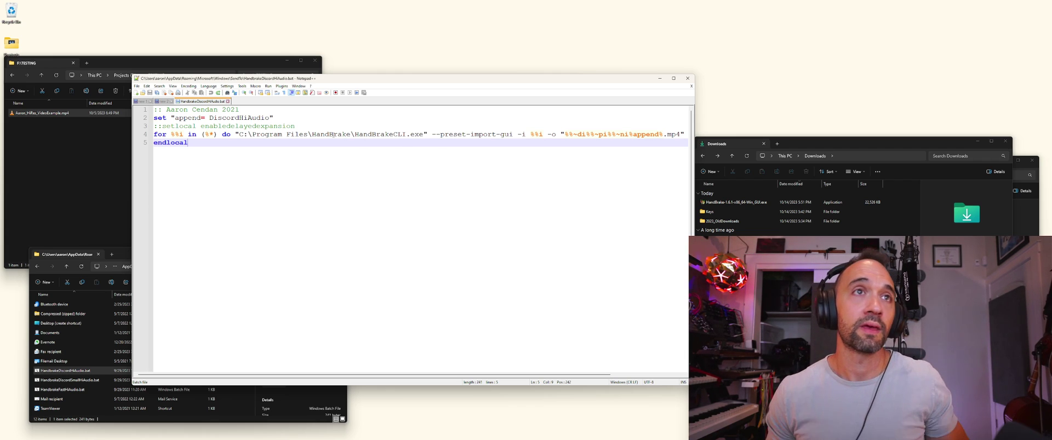
# Step: Review the DiscordHiAudio suffix, HandBrakeCLI.exe path and output filename pattern in the script
pyautogui.moveTo(208, 119); pyautogui.dragTo(274, 117)
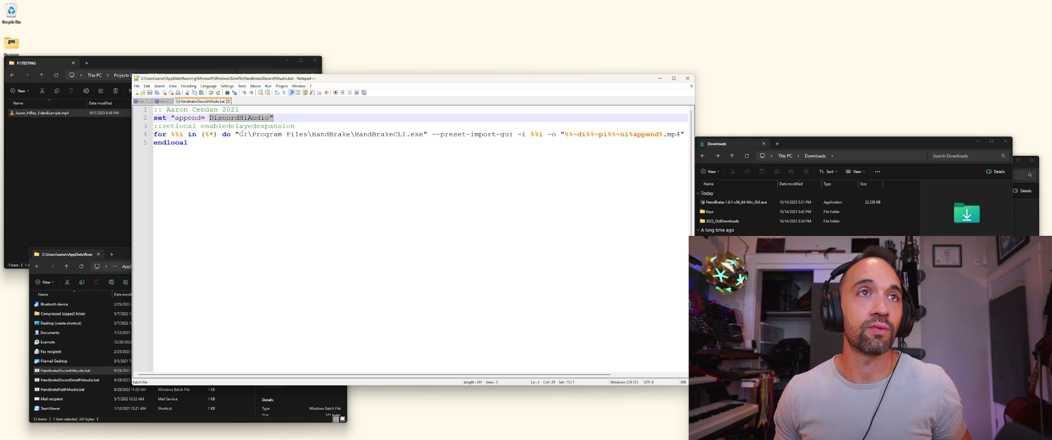
pyautogui.moveTo(240, 134); pyautogui.dragTo(424, 134)
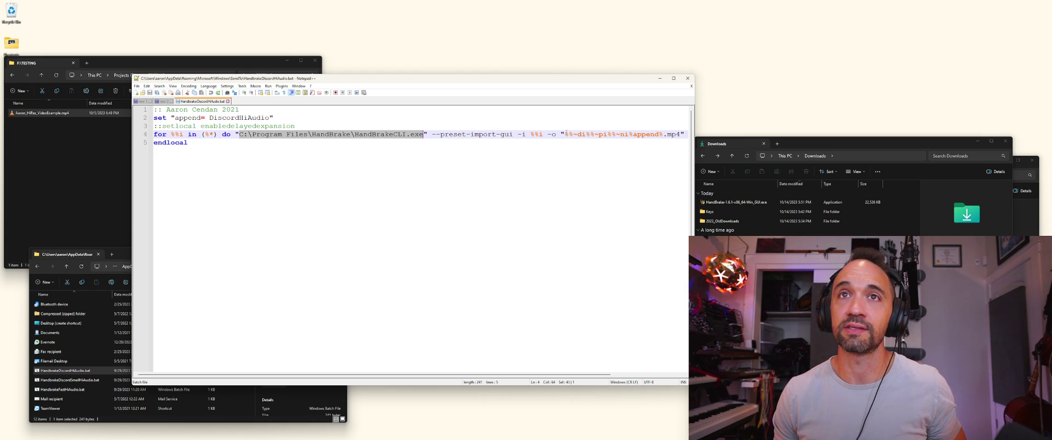
pyautogui.moveTo(564, 135); pyautogui.dragTo(655, 134)
pyautogui.click(655, 135)
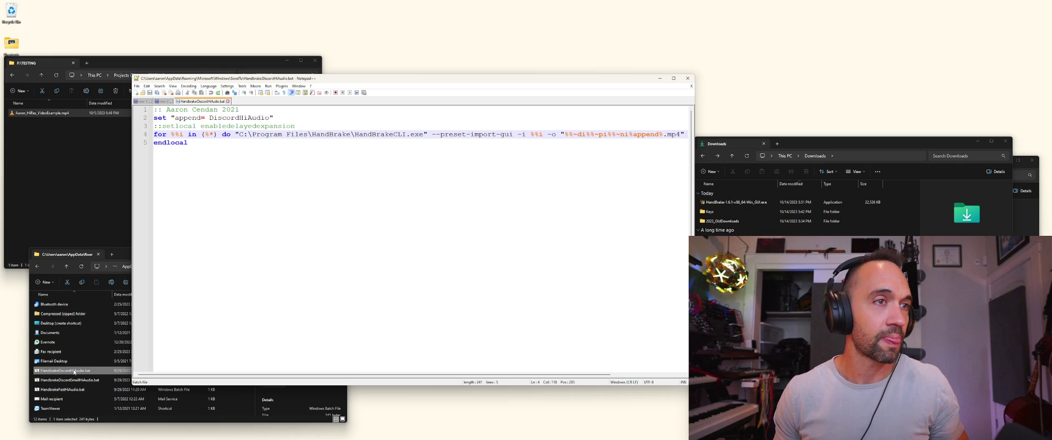
# Step: Minimize Notepad++ and bring the HandBrake window to the front
pyautogui.click(75, 373)
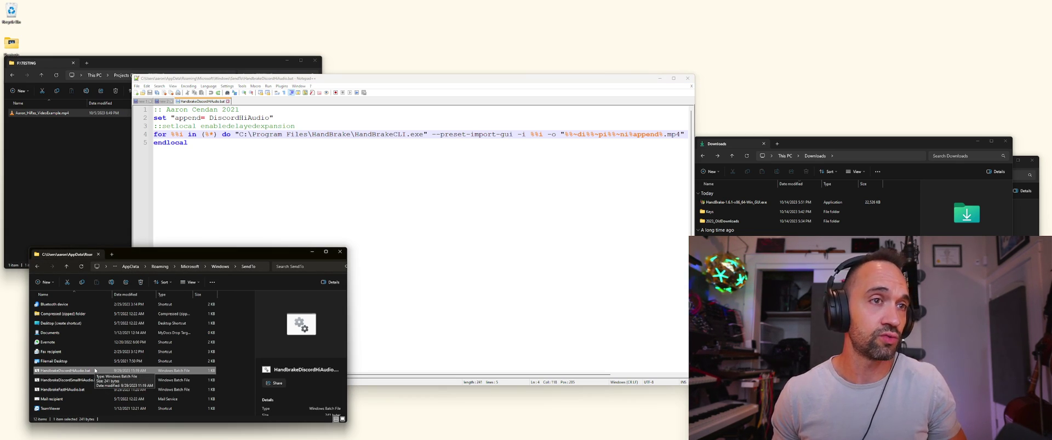
pyautogui.click(506, 238)
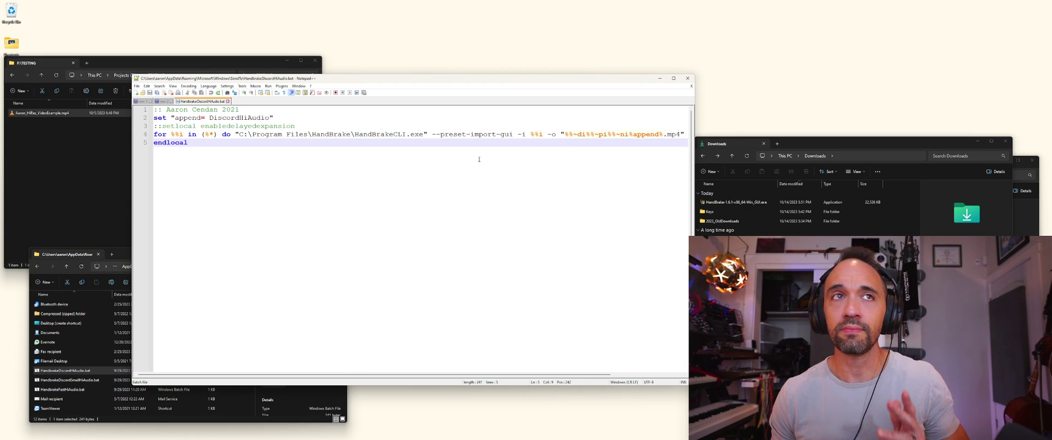
pyautogui.click(660, 79)
pyautogui.click(605, 122)
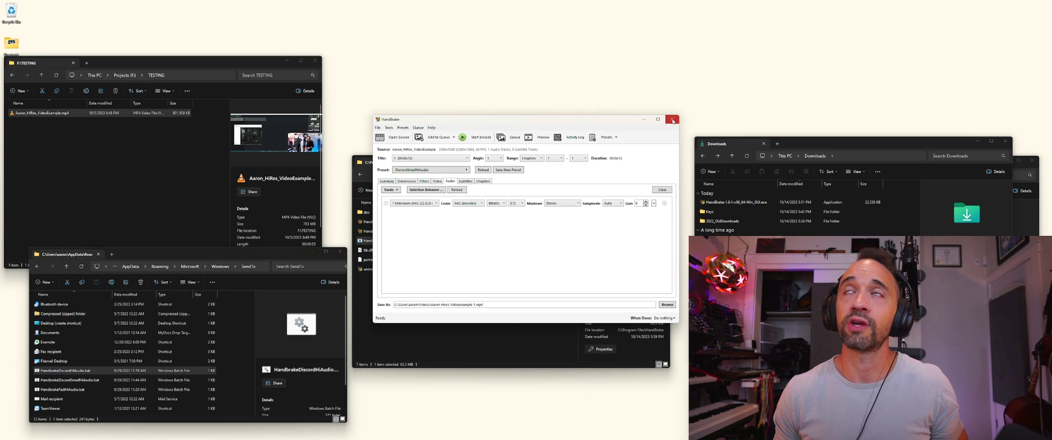
# Step: Close HandBrake and send the TESTING mp4 to HandbrakeDiscordSmallHiAudio.bat for encoding
pyautogui.click(673, 121)
pyautogui.click(82, 136)
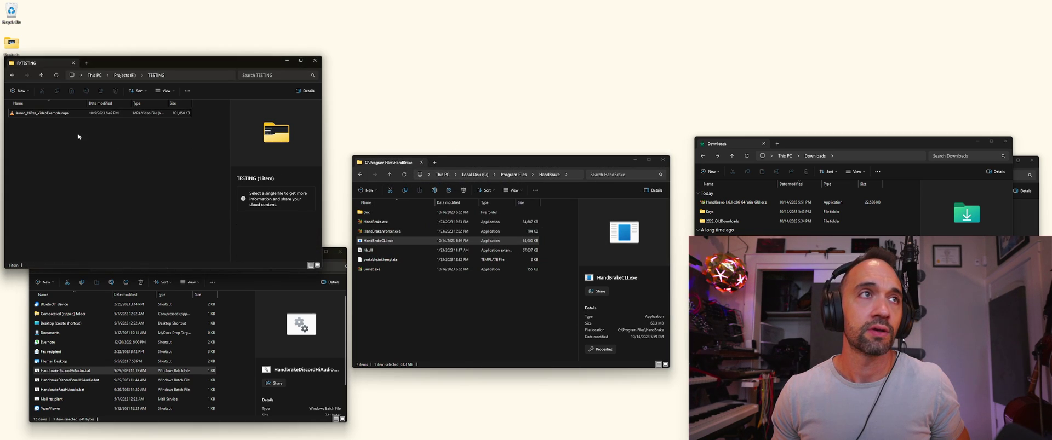
pyautogui.click(42, 115)
pyautogui.rightClick(44, 114)
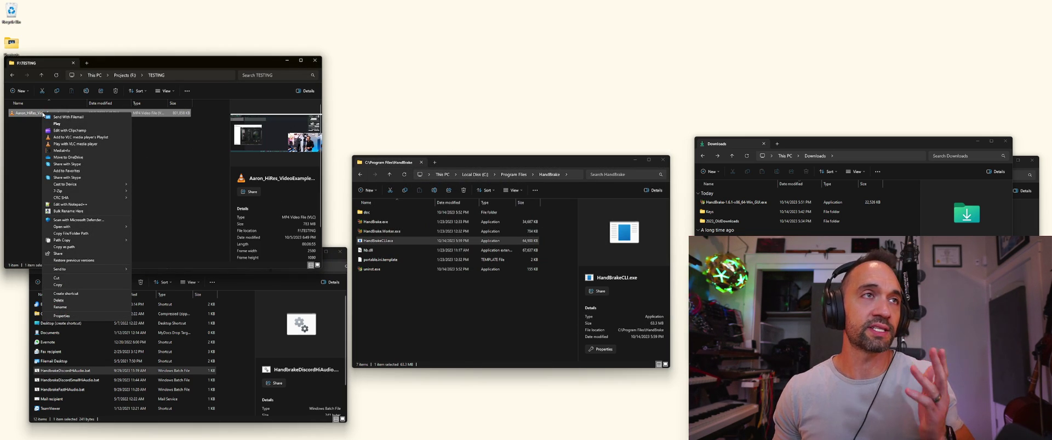
pyautogui.click(137, 131)
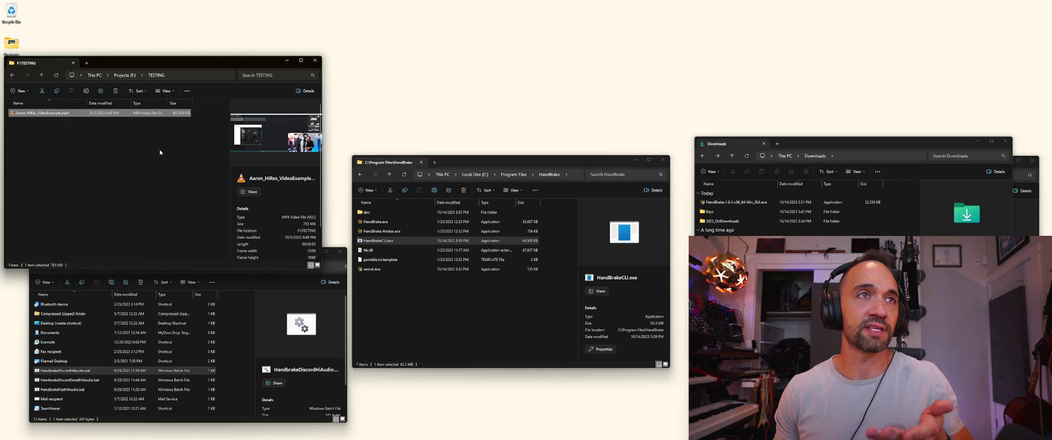
pyautogui.click(175, 114)
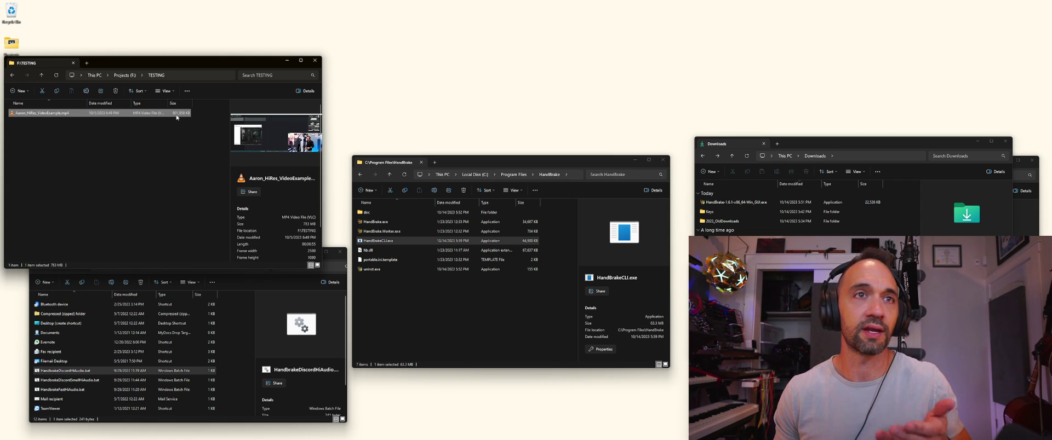
pyautogui.rightClick(87, 112)
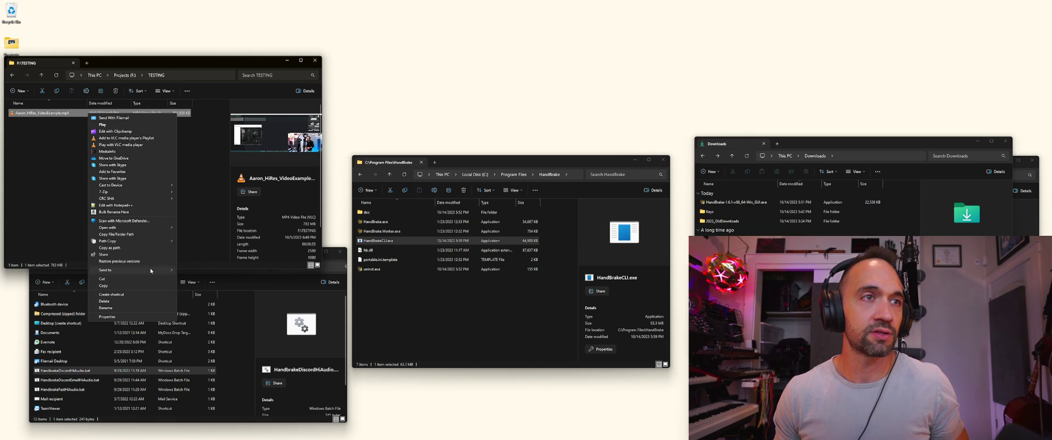
pyautogui.moveTo(148, 270)
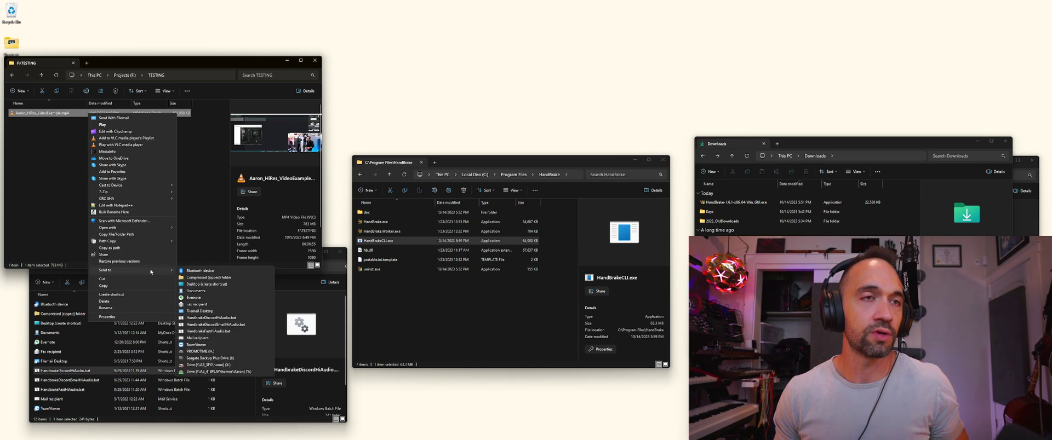
pyautogui.click(230, 324)
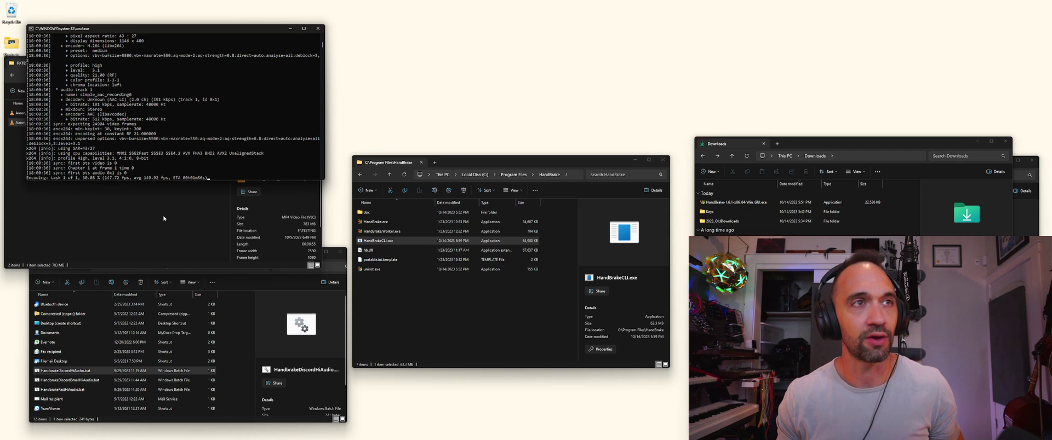
pyautogui.click(163, 218)
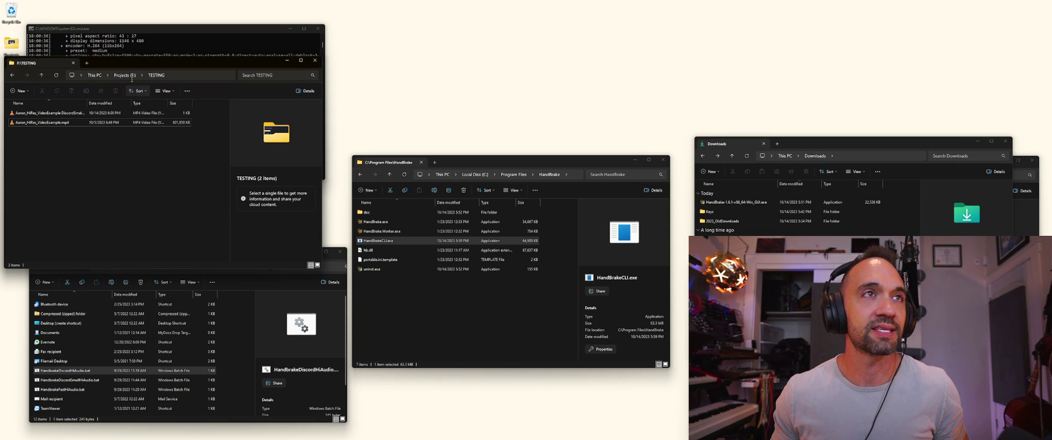
pyautogui.moveTo(139, 64); pyautogui.dragTo(152, 197)
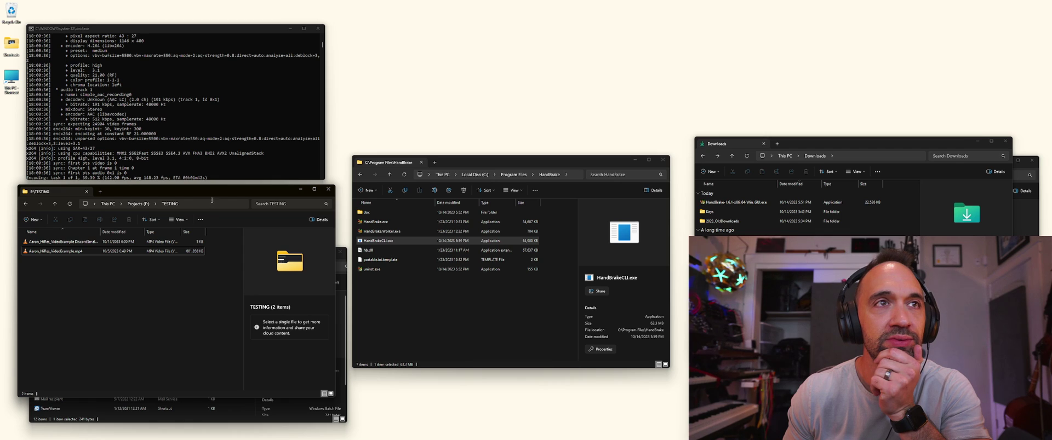
pyautogui.moveTo(212, 194); pyautogui.dragTo(277, 0)
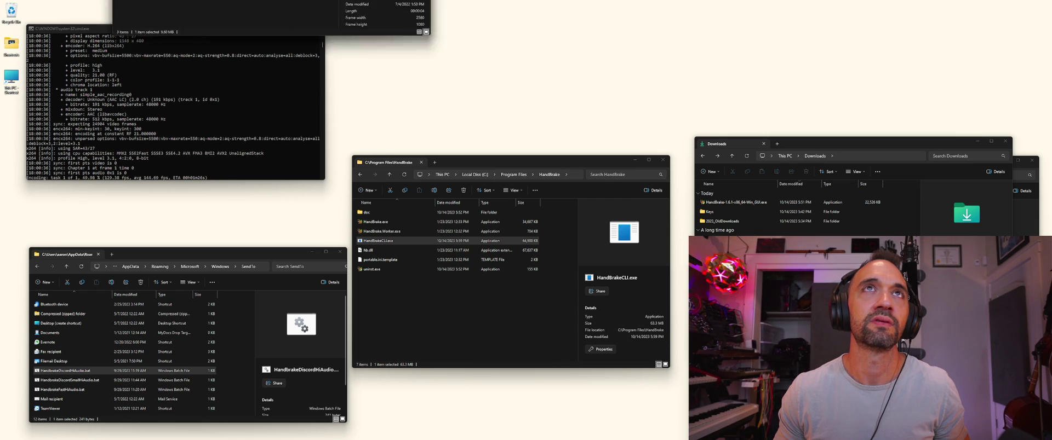
pyautogui.moveTo(269, 0); pyautogui.dragTo(176, 201)
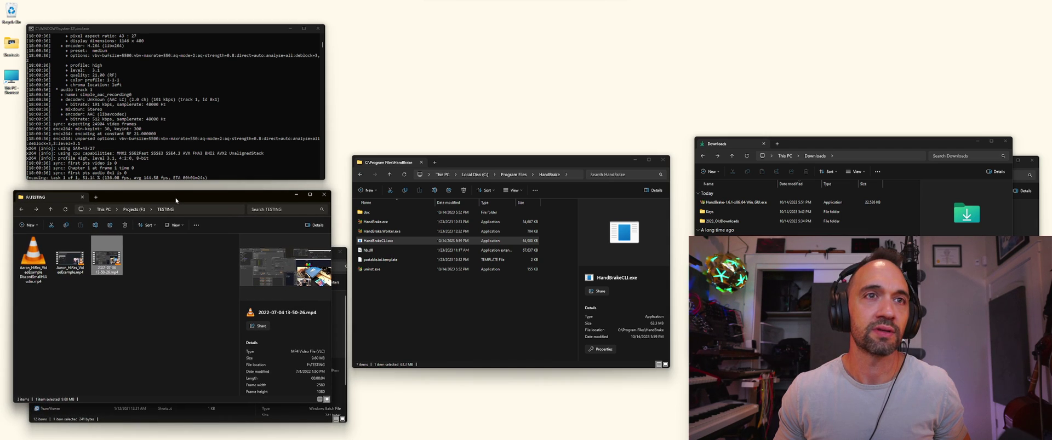
pyautogui.click(134, 243)
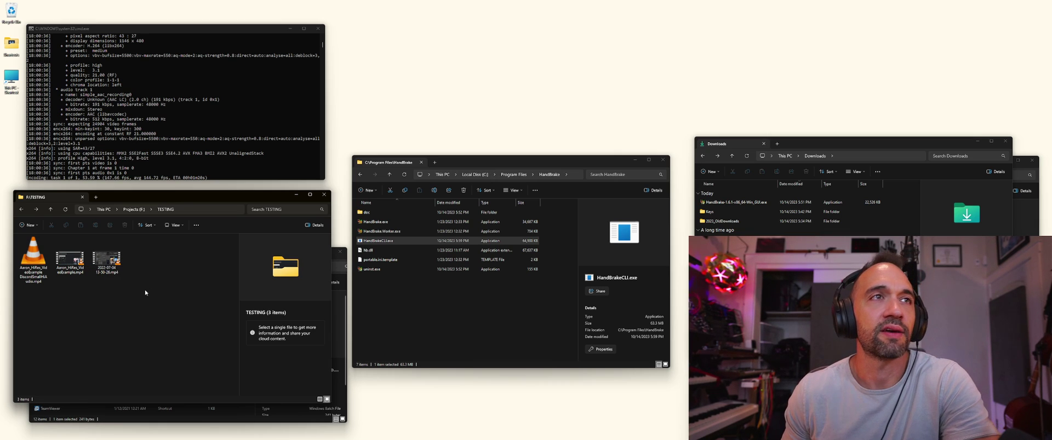
pyautogui.click(114, 259)
pyautogui.rightClick(113, 257)
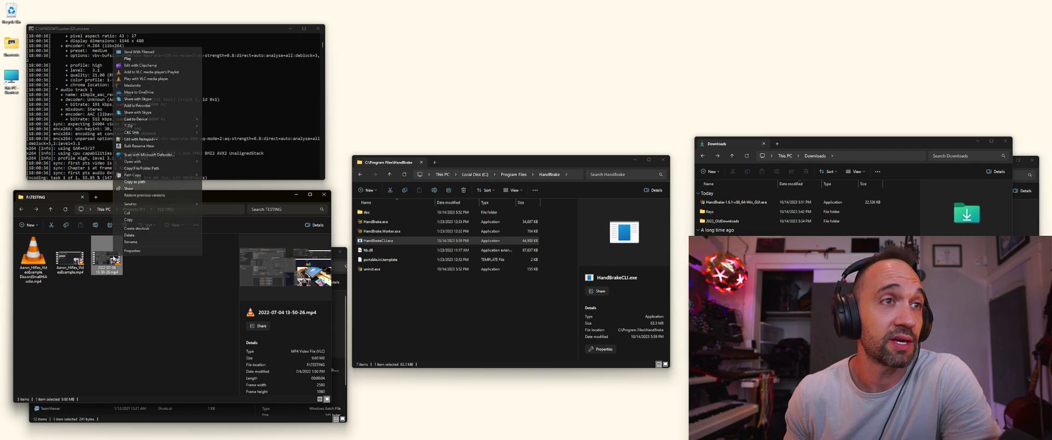
pyautogui.moveTo(198, 209)
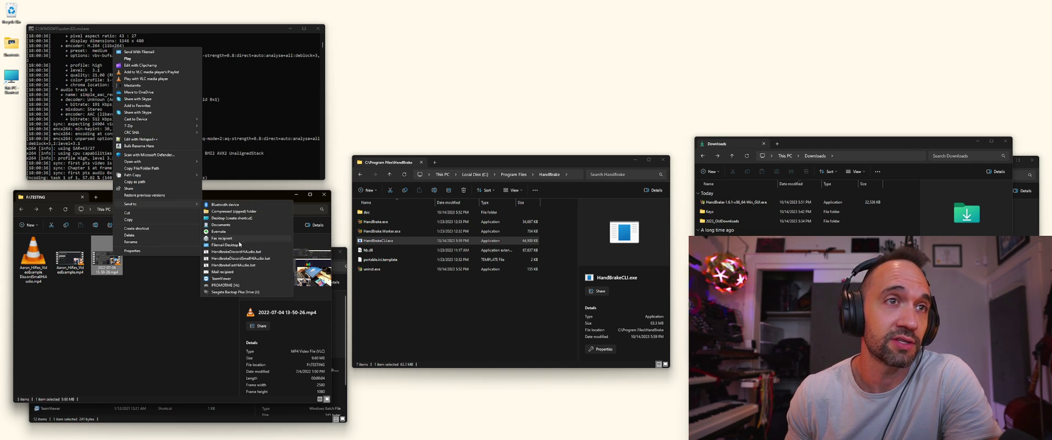
pyautogui.click(241, 259)
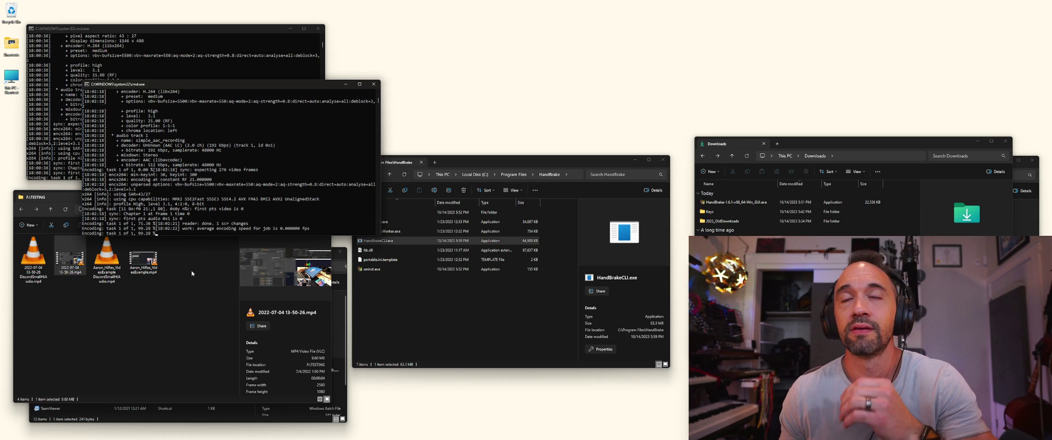
# Step: Compare the 267 KB DiscordSmallHiAudio encode against the 9.60 MB original, then deselect it
pyautogui.click(140, 307)
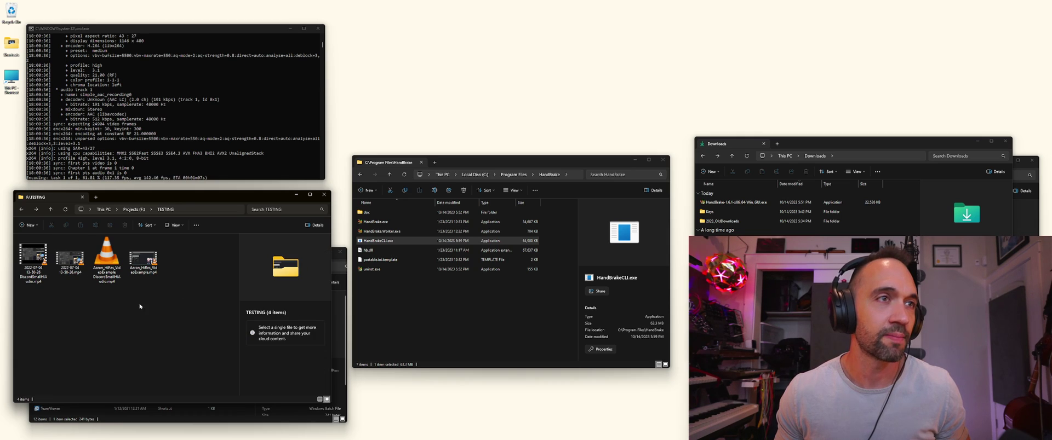
pyautogui.click(34, 260)
pyautogui.click(69, 264)
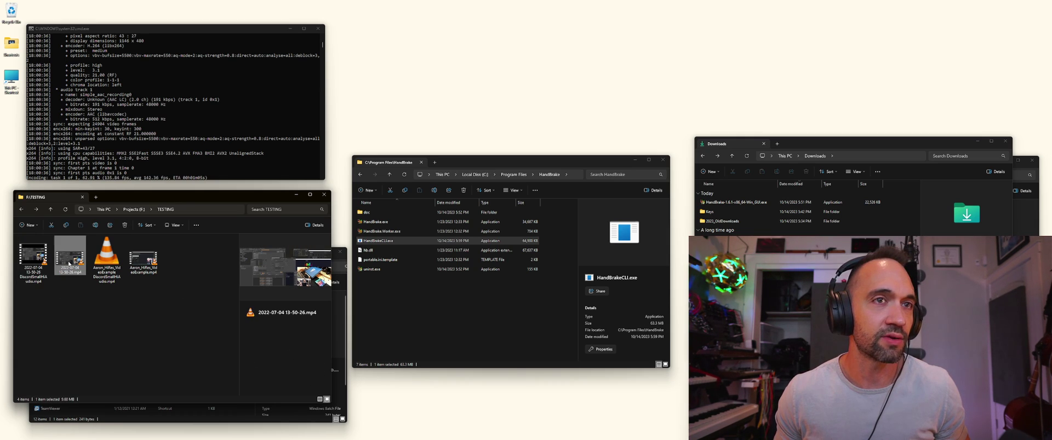
pyautogui.press('Left')
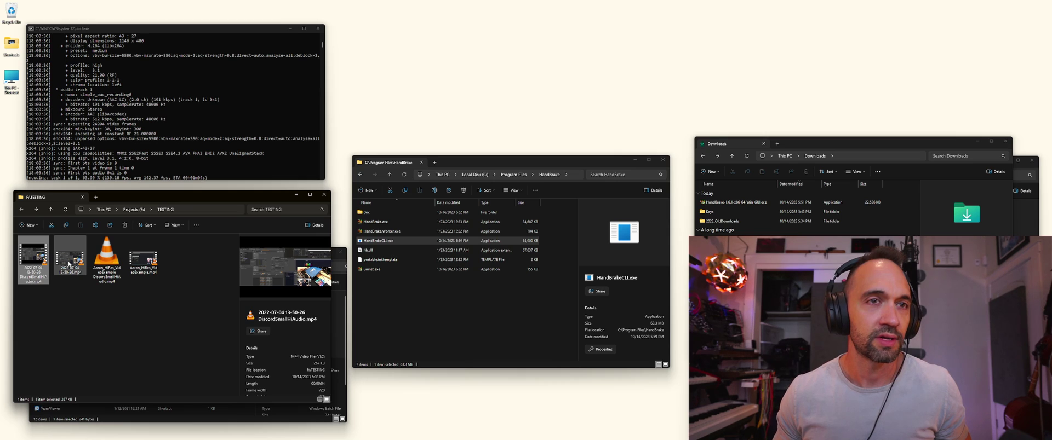
pyautogui.click(79, 274)
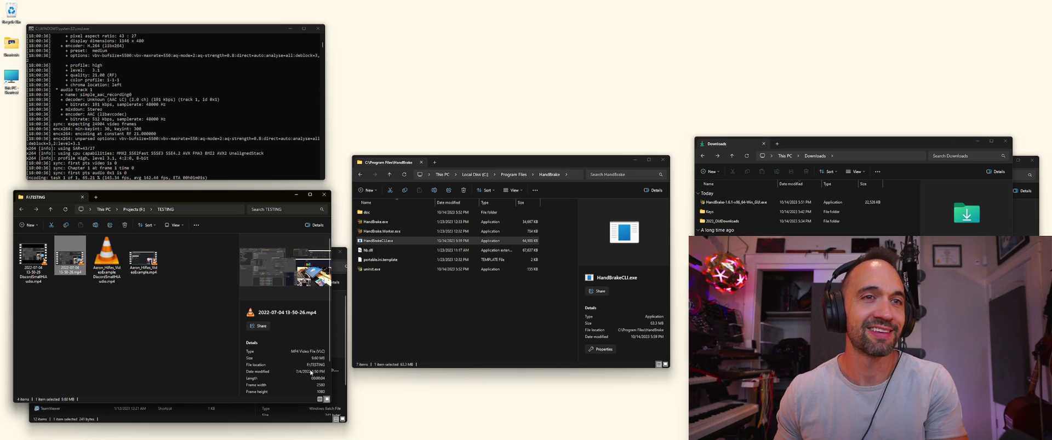
pyautogui.click(34, 259)
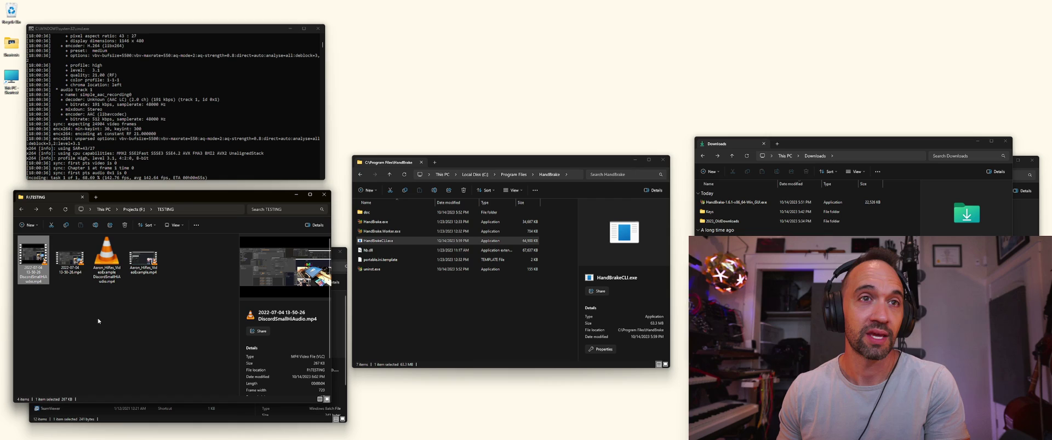
pyautogui.click(33, 262)
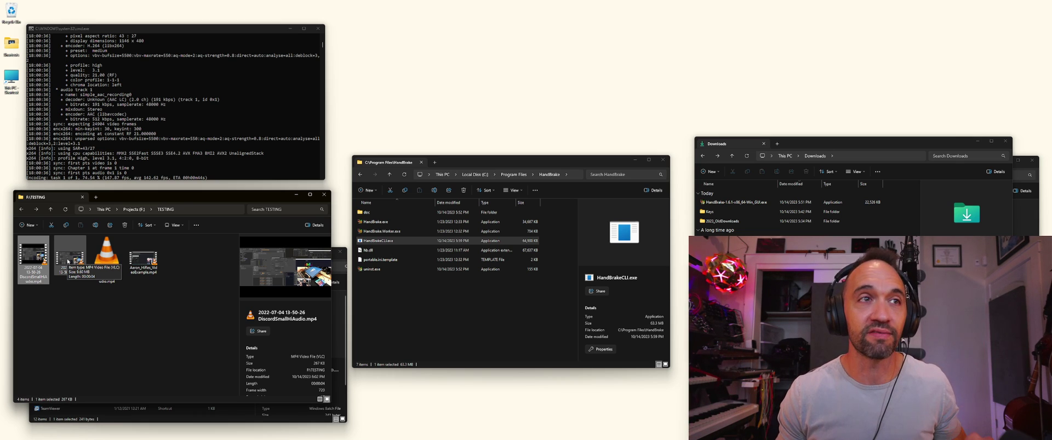
pyautogui.click(102, 329)
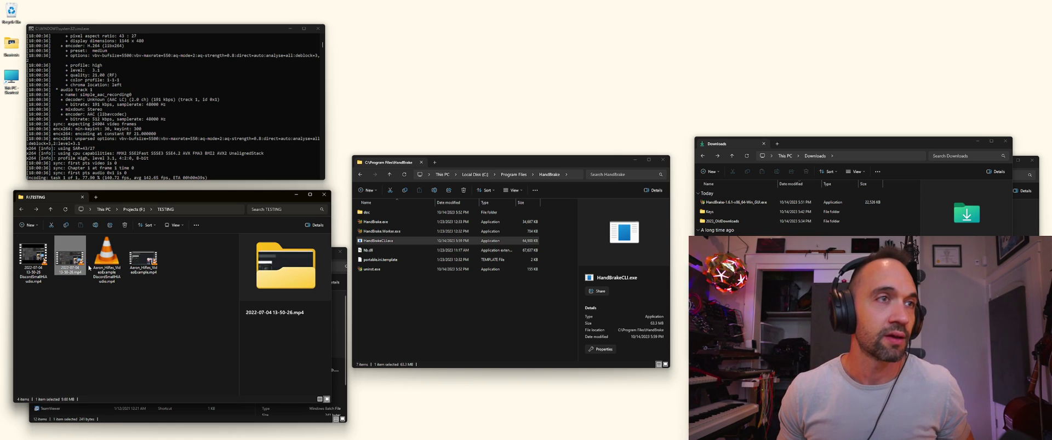
pyautogui.rightClick(73, 259)
pyautogui.moveTo(126, 205)
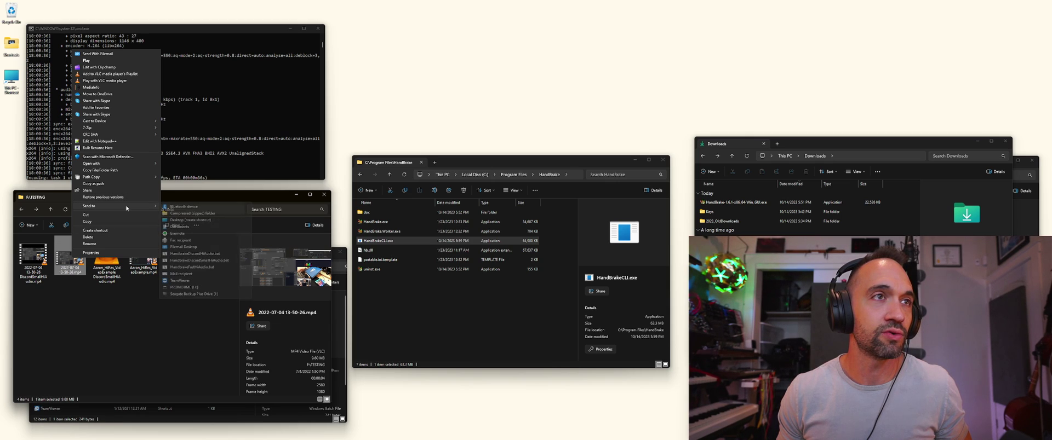
pyautogui.click(208, 254)
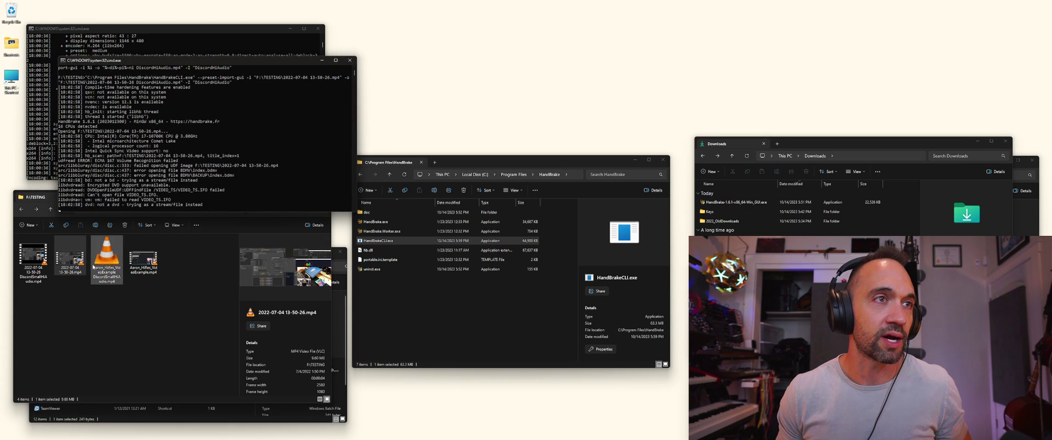
# Step: Send the same video to HandbrakeFastHiAudio.bat as well
pyautogui.rightClick(68, 257)
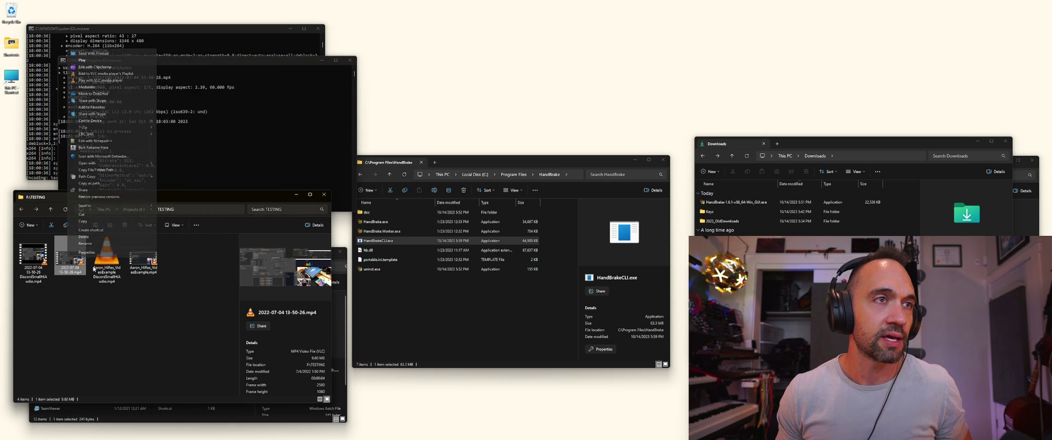
pyautogui.moveTo(110, 206)
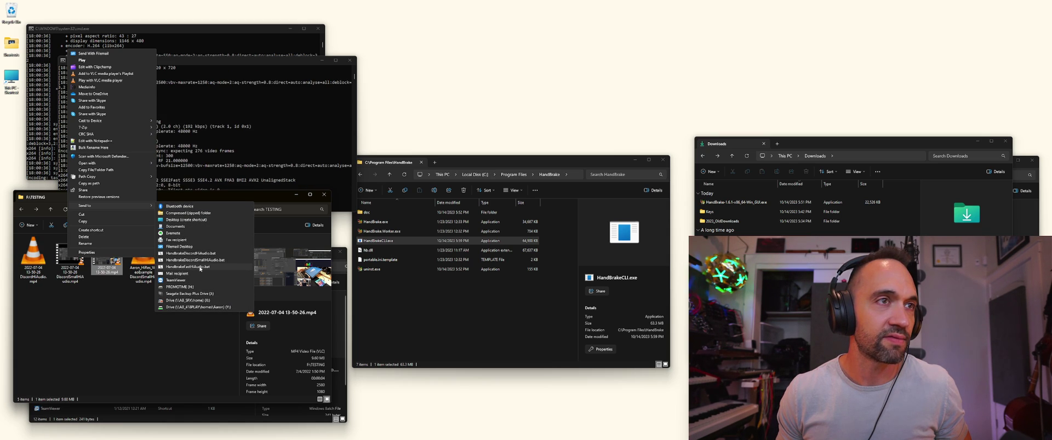
pyautogui.click(200, 267)
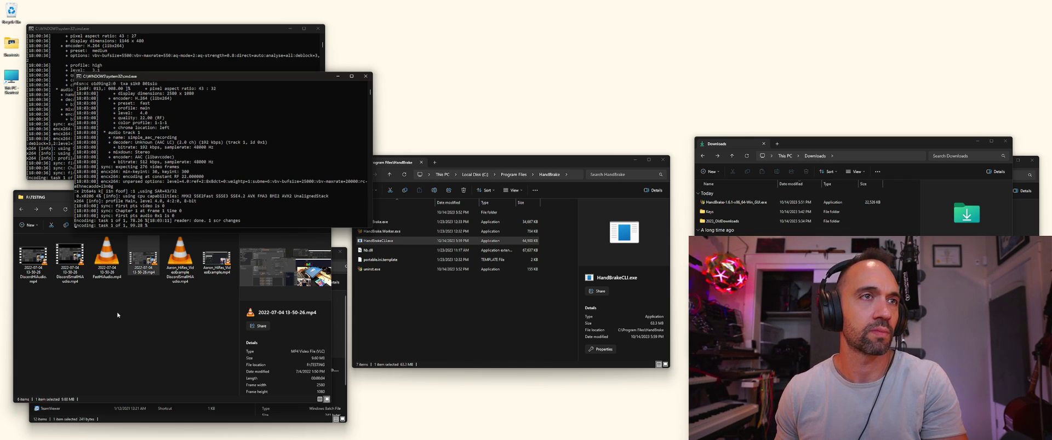
# Step: Check sizes of the FastHiAudio, DiscordSmallHiAudio, DiscordHiAudio encodes and the HiRes example's 20.0 MB copy
pyautogui.click(106, 261)
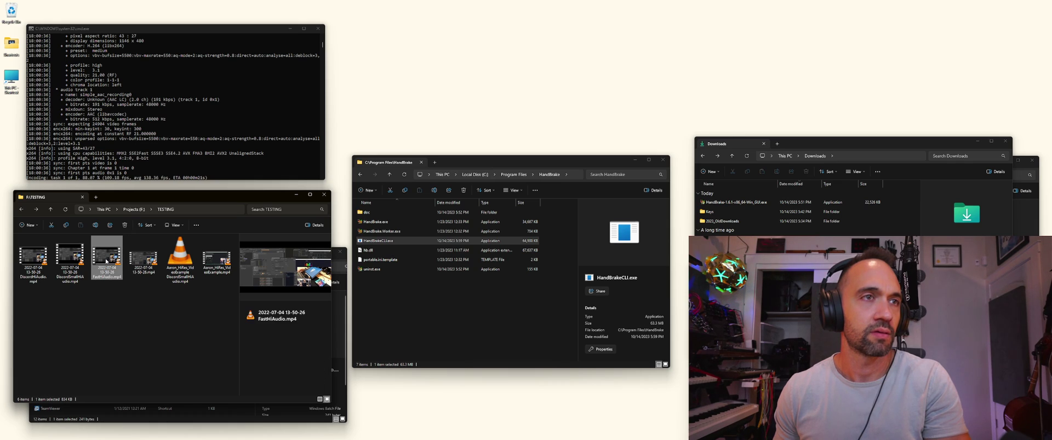
pyautogui.click(75, 260)
pyautogui.click(48, 256)
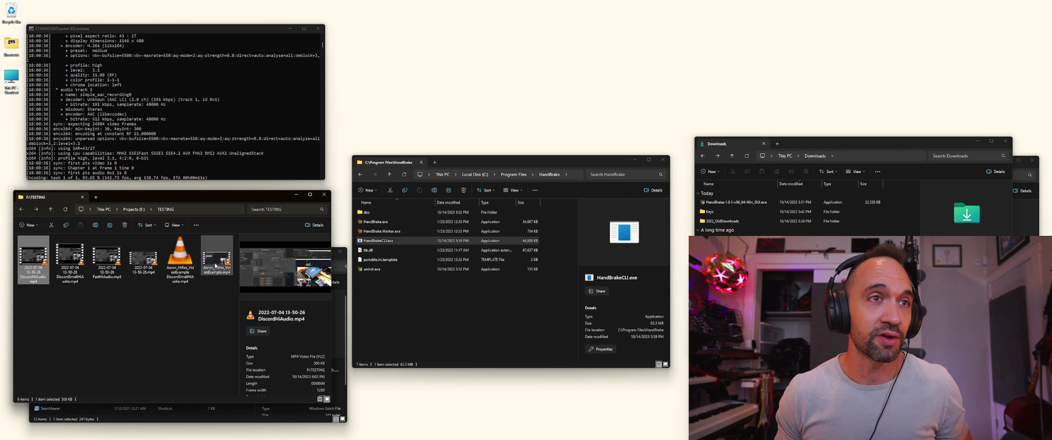
pyautogui.click(190, 323)
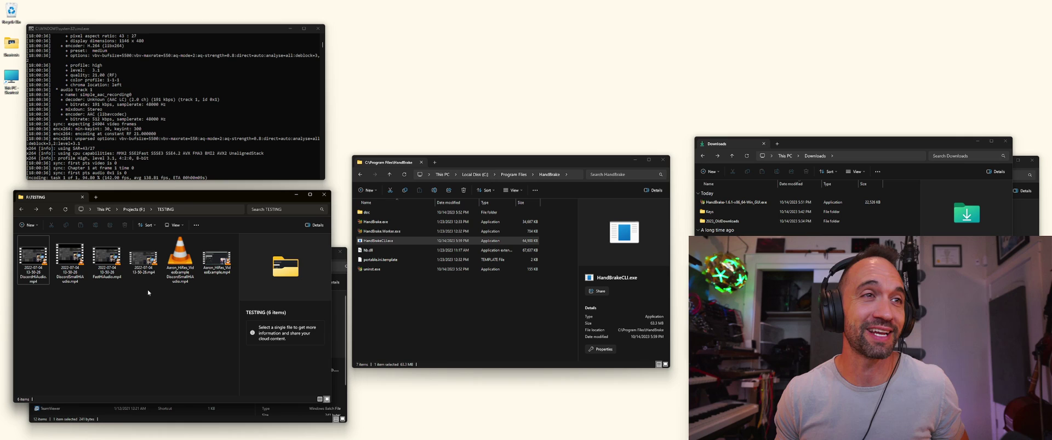
pyautogui.moveTo(112, 287); pyautogui.dragTo(35, 251)
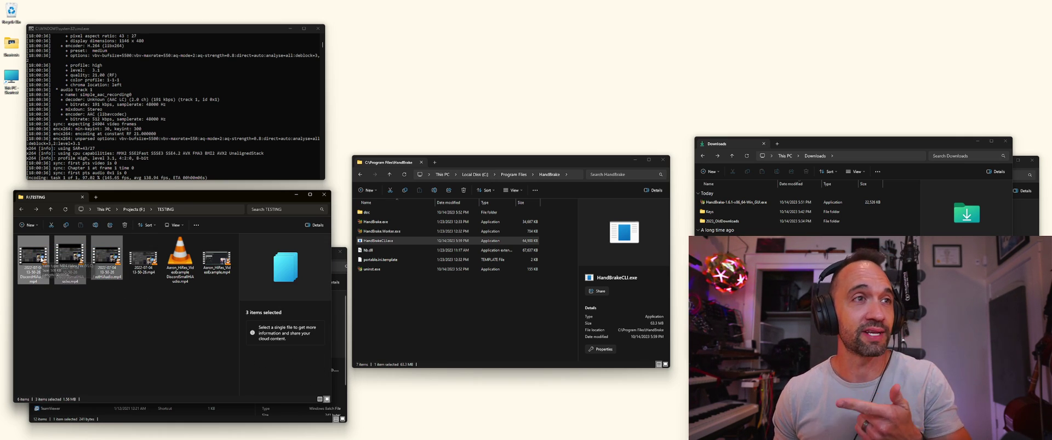
pyautogui.click(89, 266)
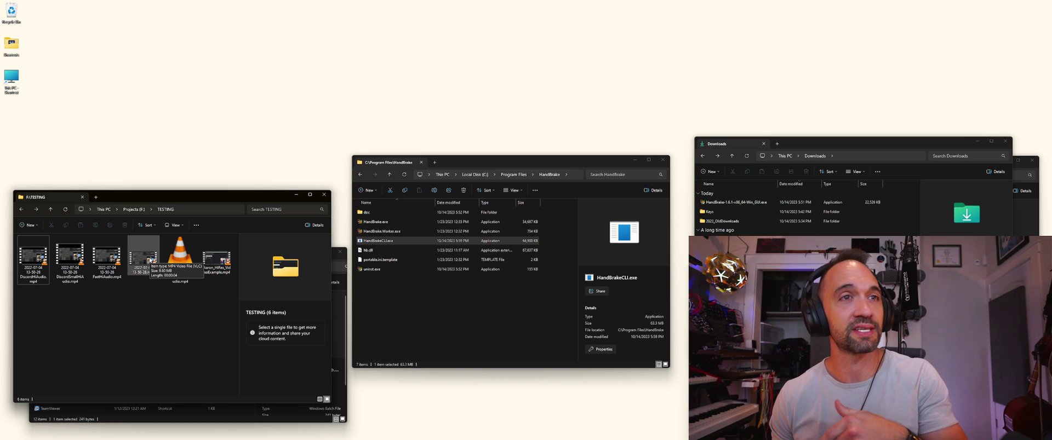
pyautogui.click(183, 264)
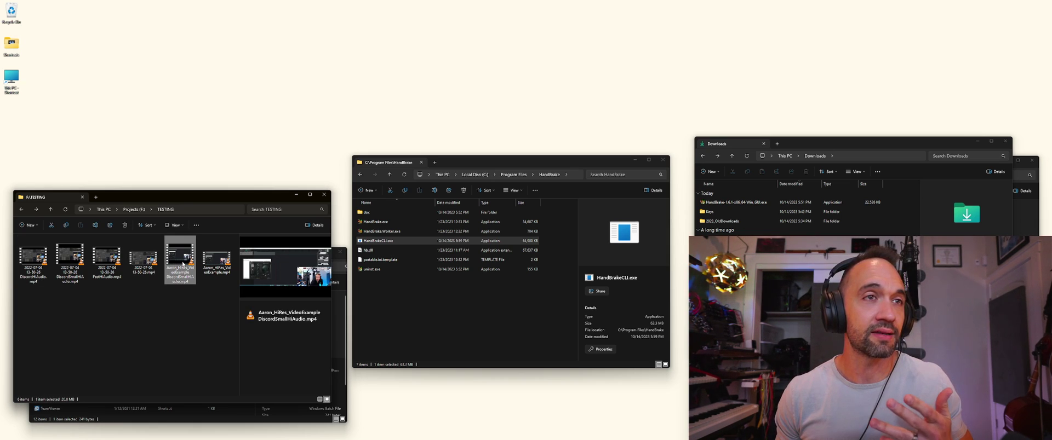
pyautogui.click(221, 269)
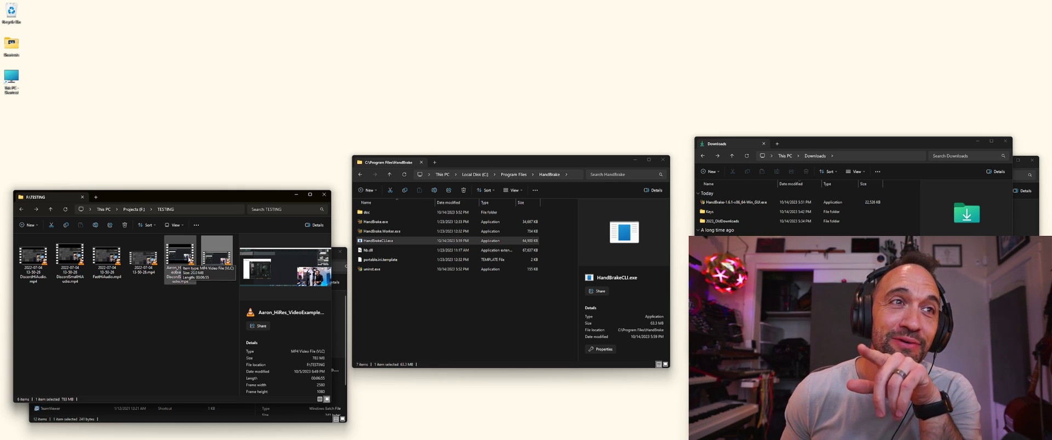
# Step: Select the HiRes example's 20.0 MB DiscordSmallHiAudio encode in the TESTING folder
pyautogui.click(189, 261)
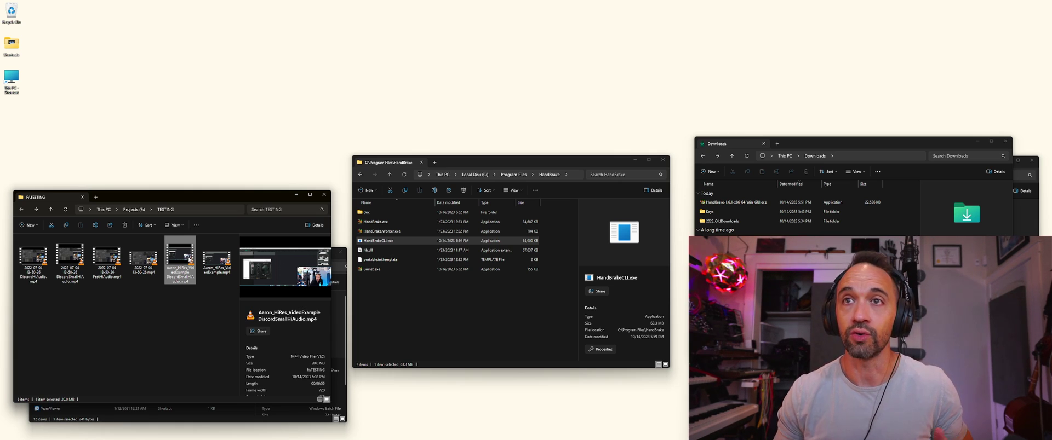
# Step: Uncover the SendTo folder and open HandbrakeDiscordHiAudio.bat with Notepad++
pyautogui.moveTo(229, 192); pyautogui.dragTo(238, 49)
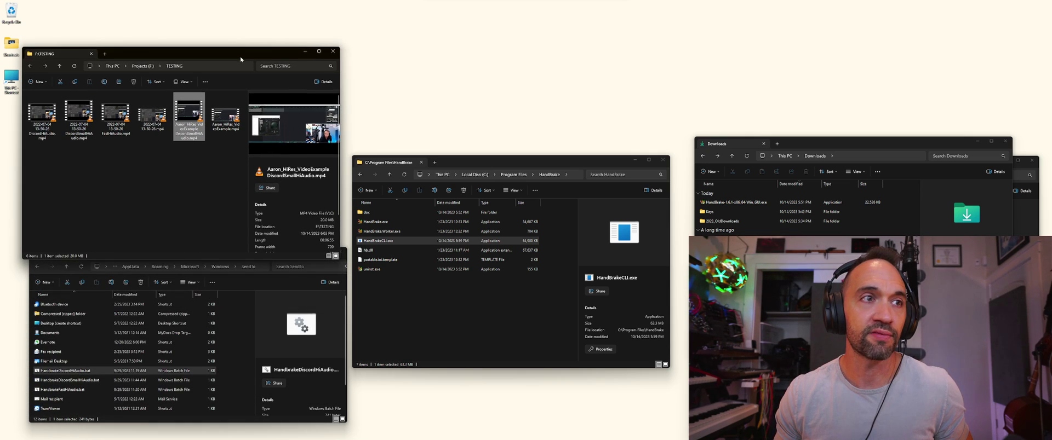
pyautogui.rightClick(71, 371)
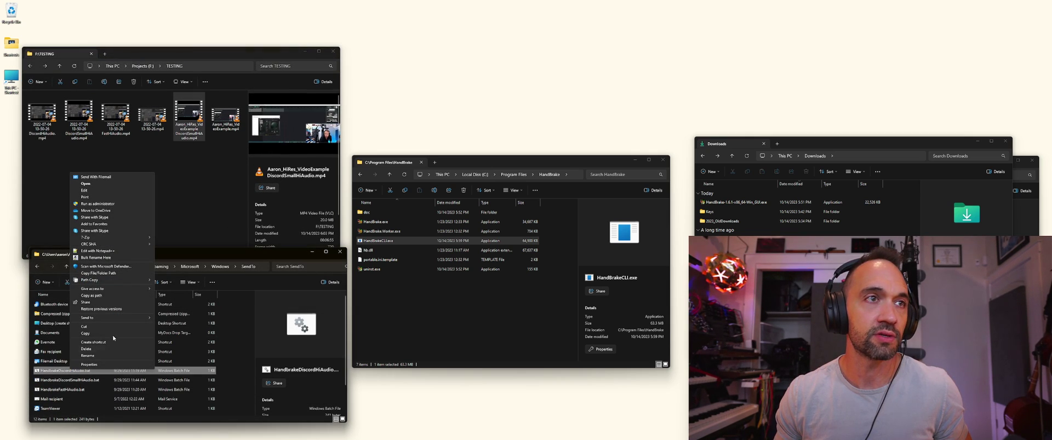
pyautogui.click(113, 250)
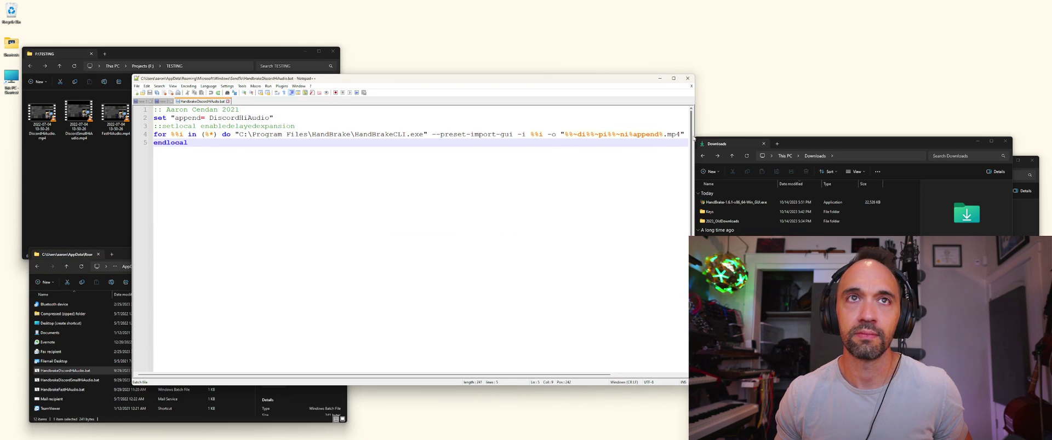
# Step: Widen the editor and highlight the DiscordHiAudio preset name and append variable on lines 2 and 4
pyautogui.moveTo(695, 134); pyautogui.dragTo(878, 133)
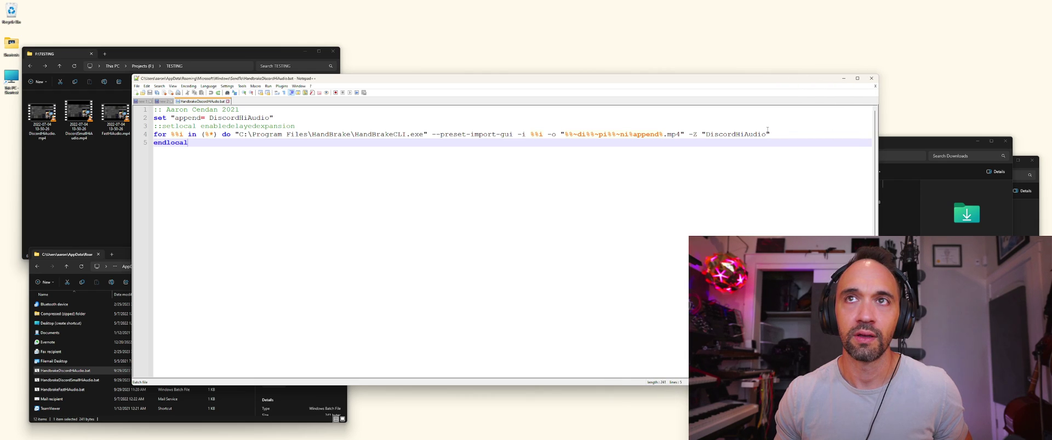
pyautogui.doubleClick(730, 134)
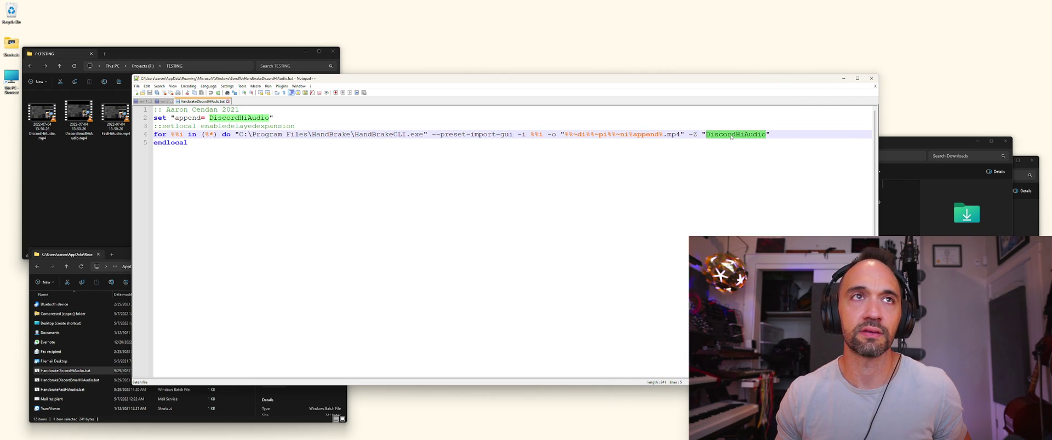
pyautogui.doubleClick(237, 118)
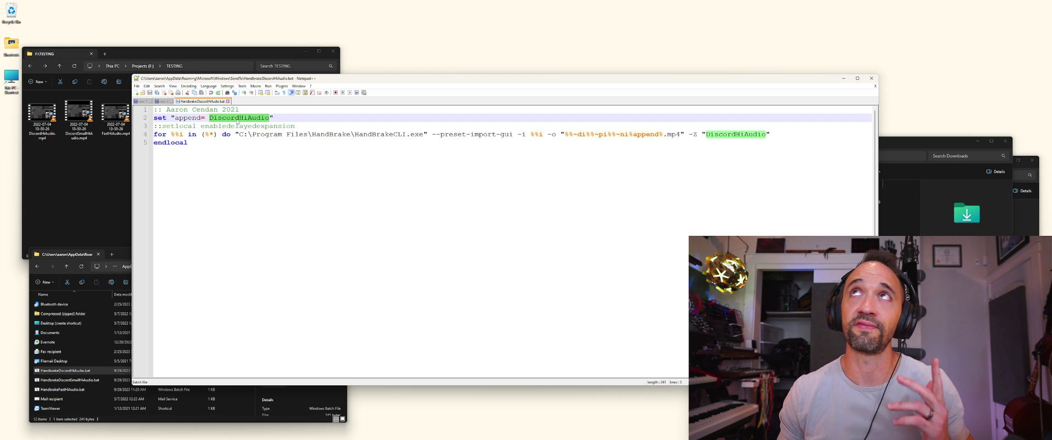
pyautogui.doubleClick(647, 134)
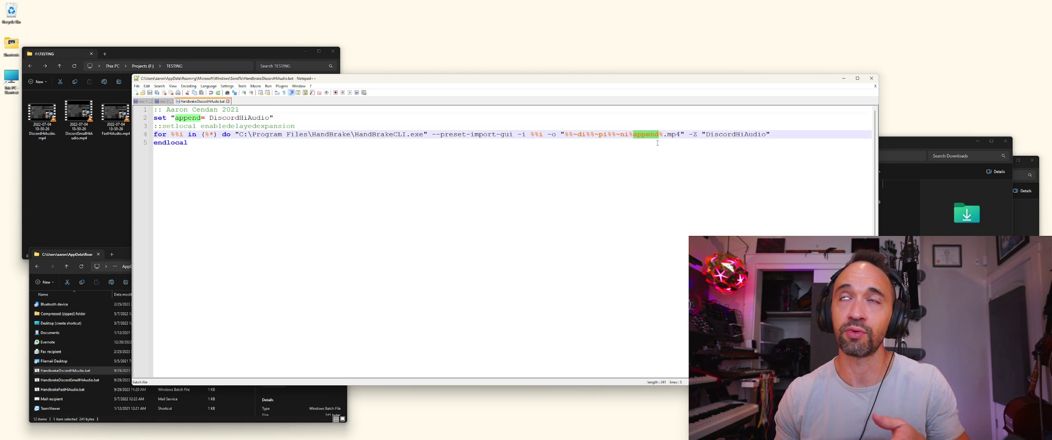
pyautogui.doubleClick(729, 135)
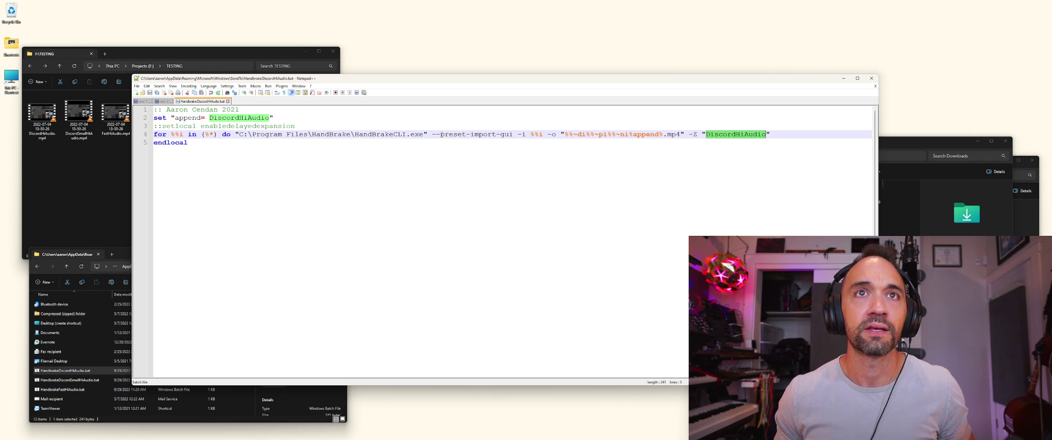
# Step: Inspect the --preset-import-gui option and the whole script, then minimize Notepad++
pyautogui.moveTo(433, 133); pyautogui.dragTo(513, 134)
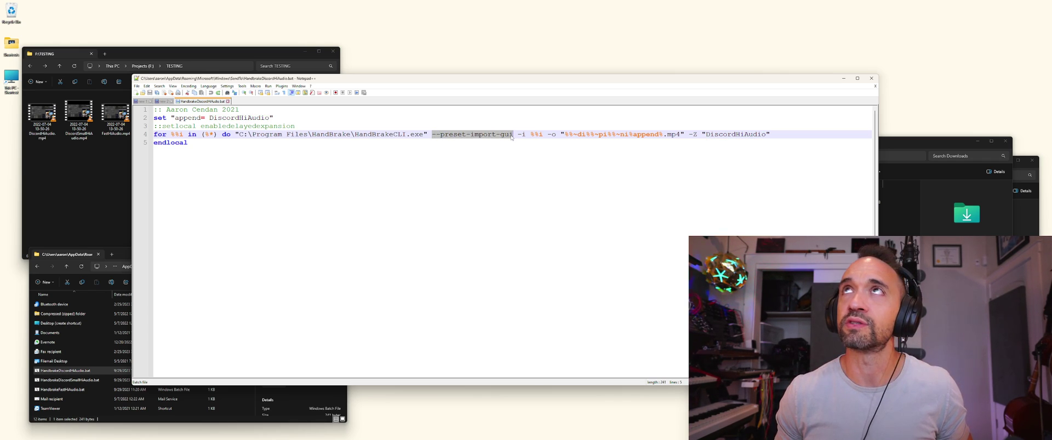
pyautogui.click(511, 153)
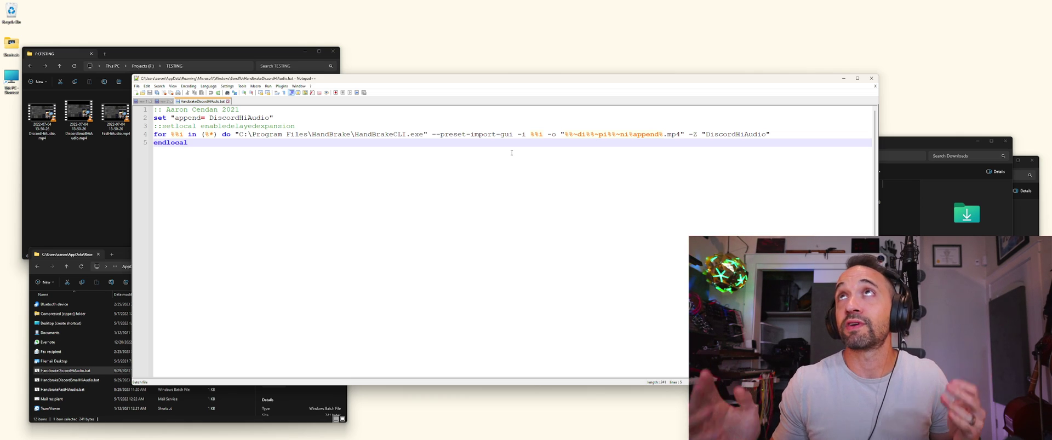
pyautogui.hotkey('ctrl', 'a')
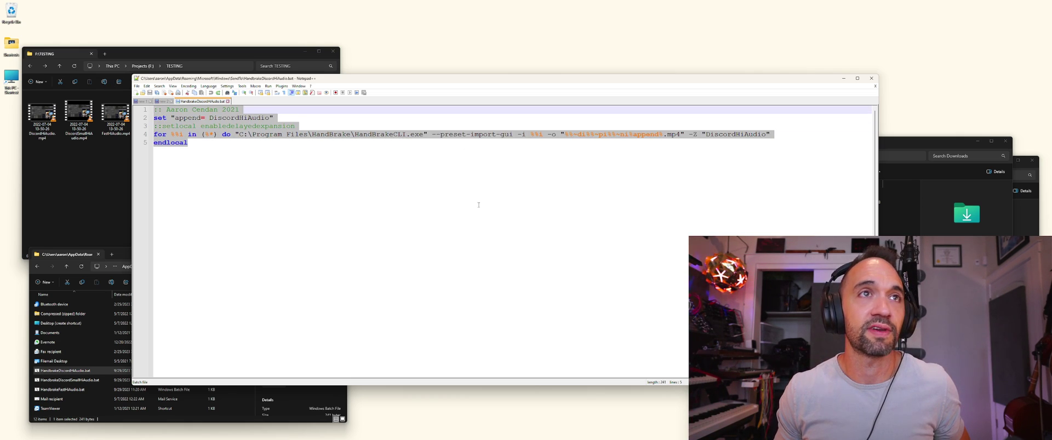
pyautogui.click(478, 205)
pyautogui.click(844, 78)
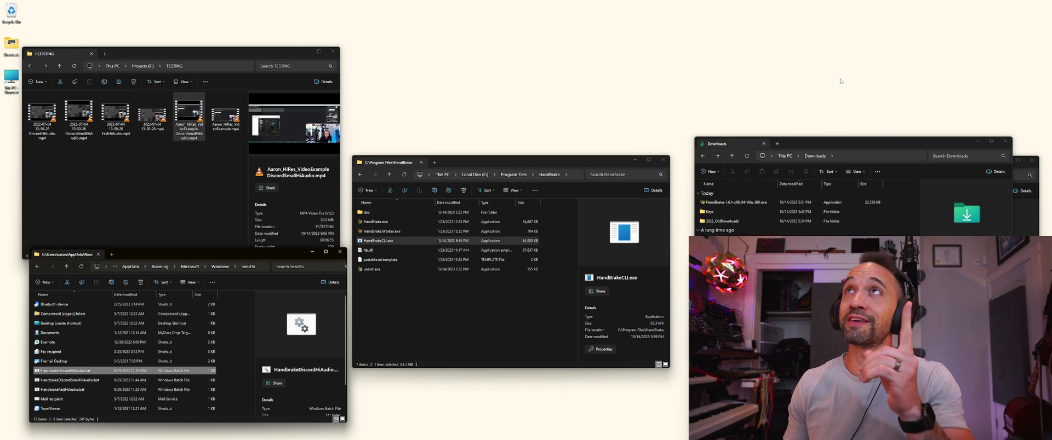